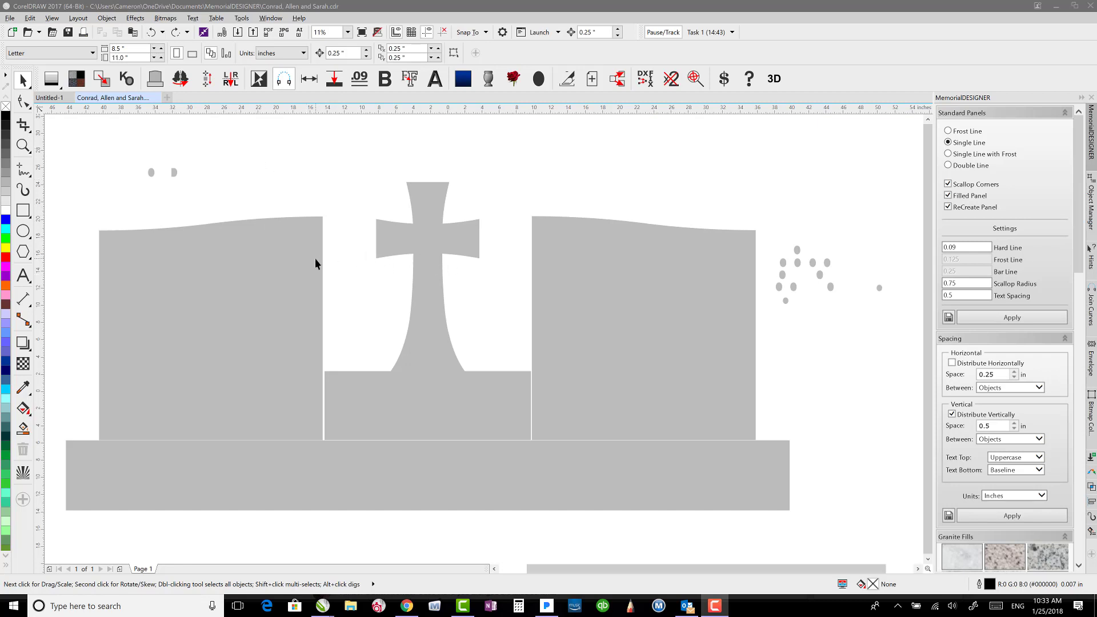
- Convert every object in the memorial drawing to unfilled hairline outlines
double_click(27, 85)
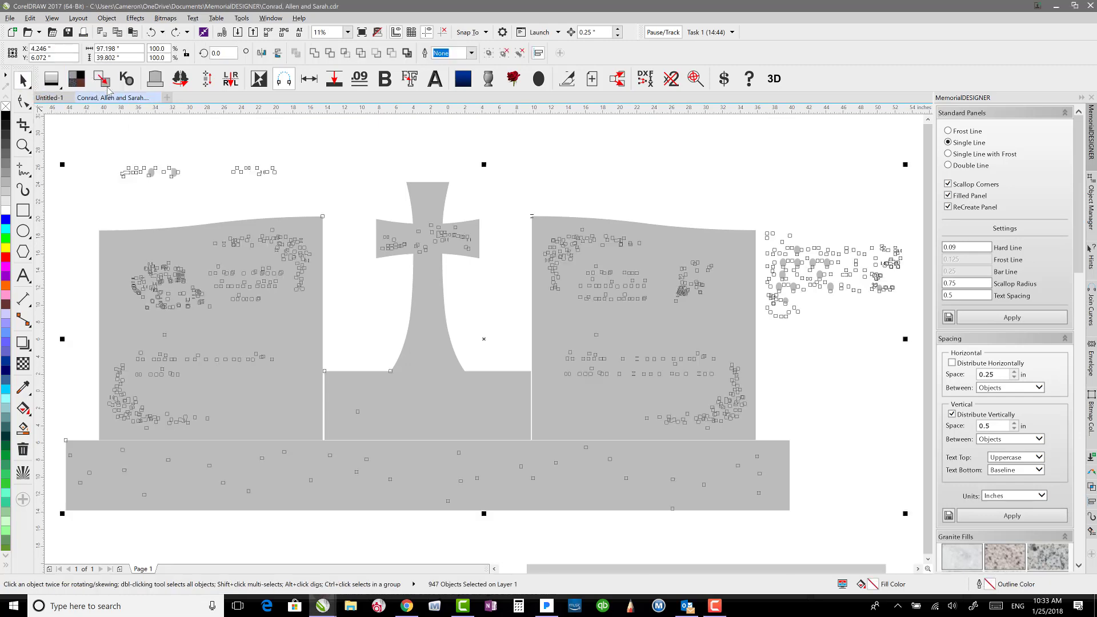
left_click(102, 79)
left_click(217, 181)
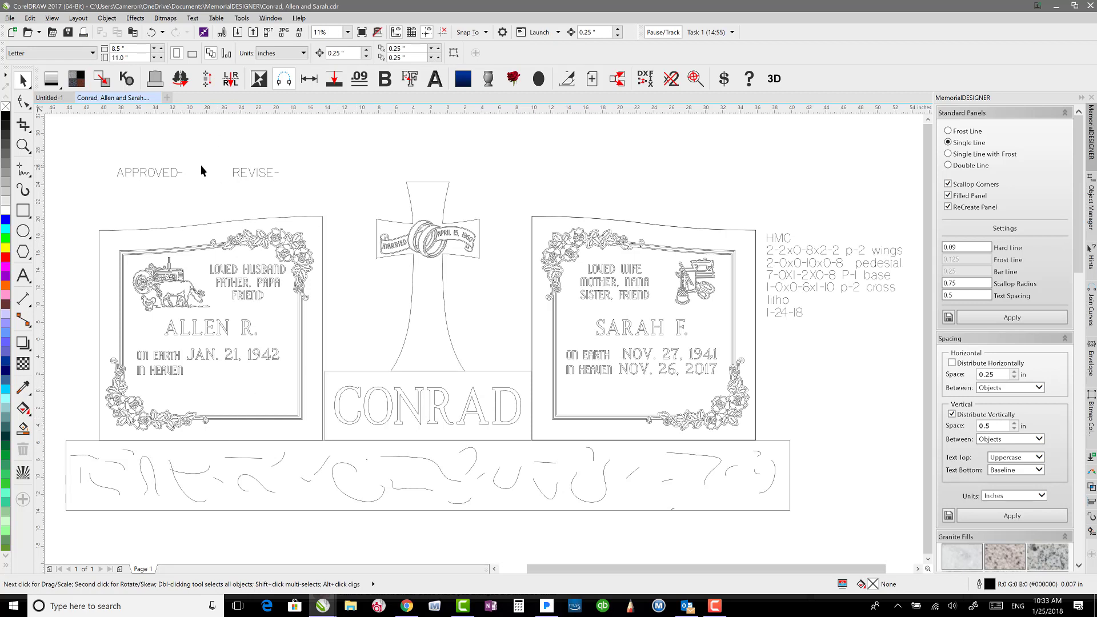
- Combine the APPROVED/REVISE labels and the size notes beside the monument into one curve, and hide it
left_click_drag(94, 152, 322, 195)
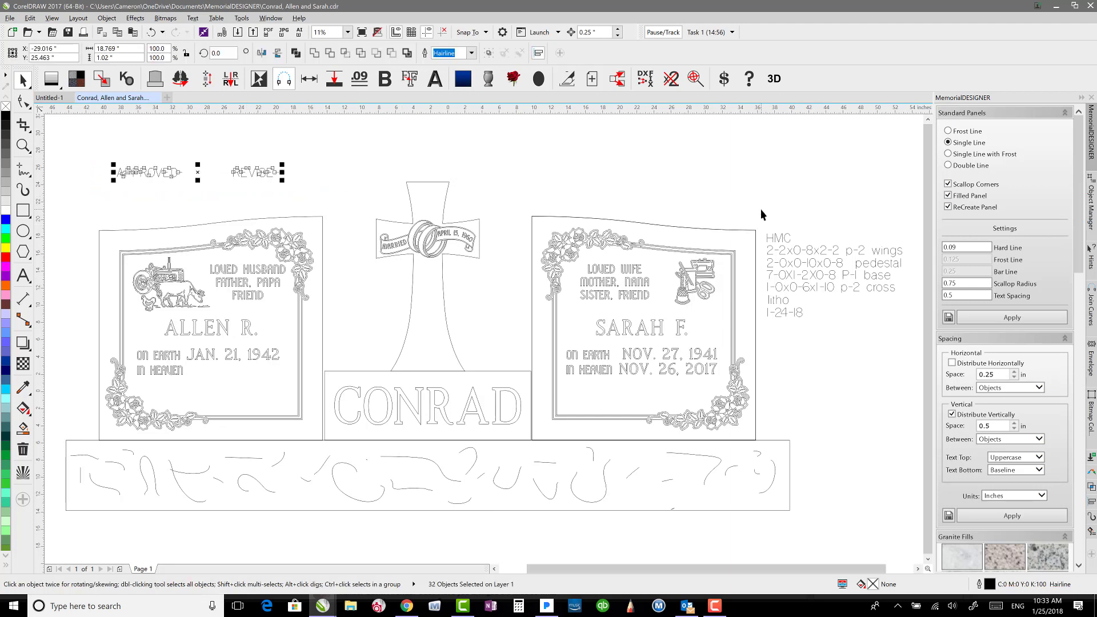
left_click_drag(760, 209, 906, 334)
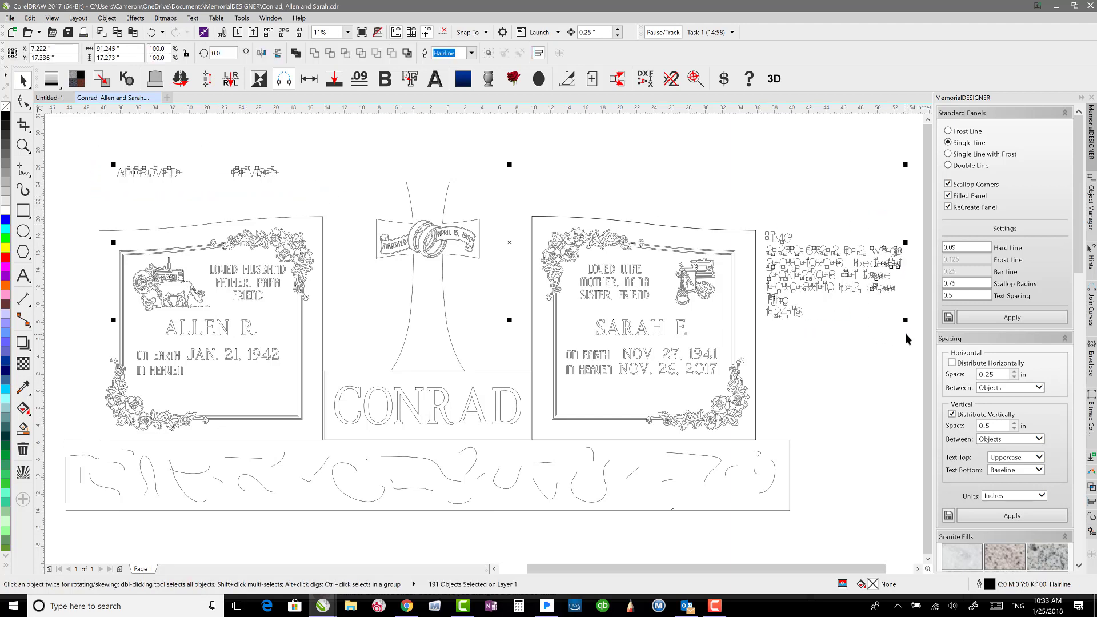
left_click(296, 53)
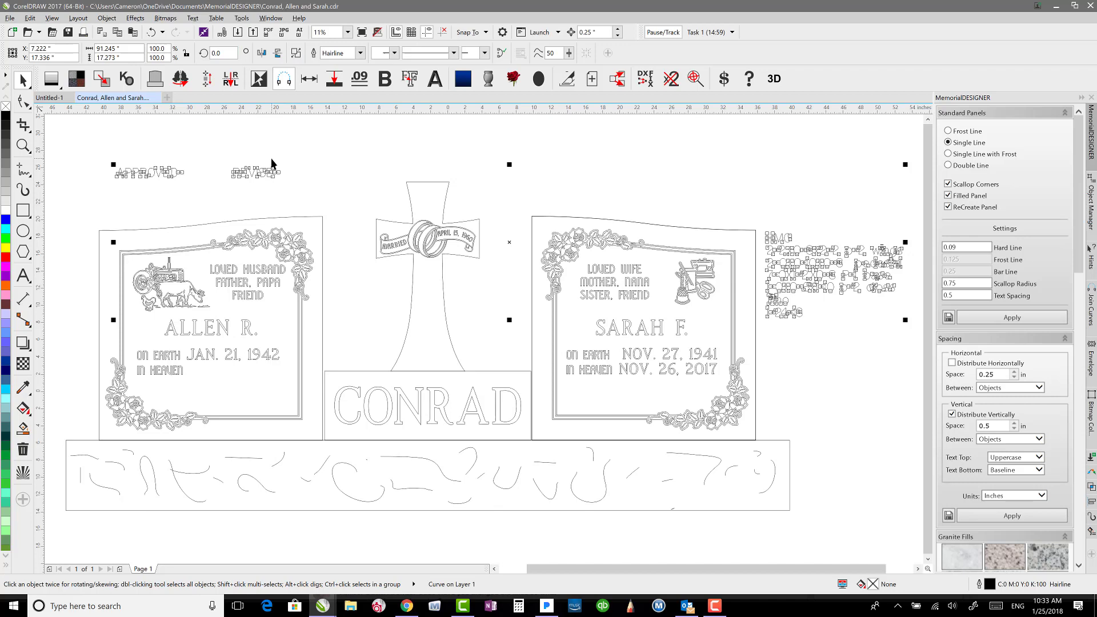
left_click(107, 18)
mouse_move(179, 217)
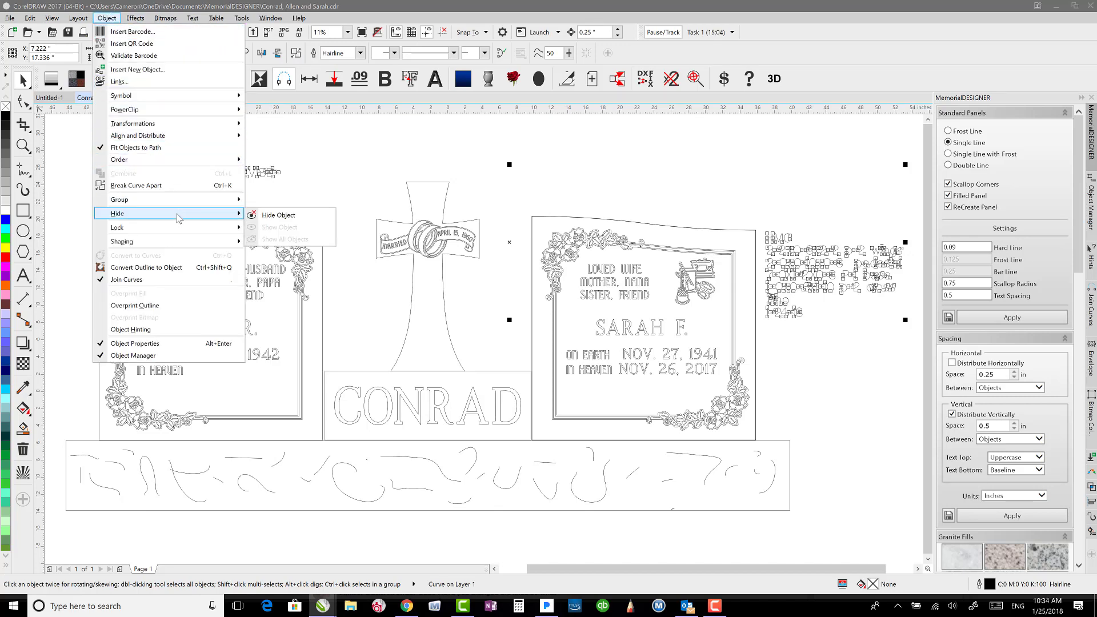
left_click(268, 214)
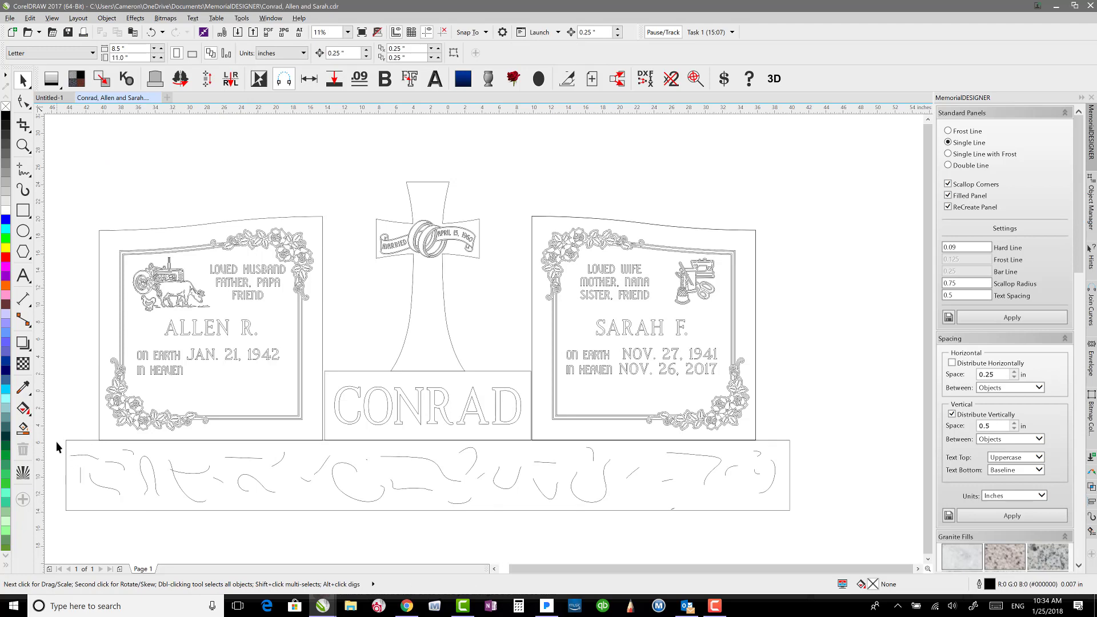
- Delete the stray curves inside the base and the duplicate outline of the right wing stone
left_click_drag(56, 441, 784, 530)
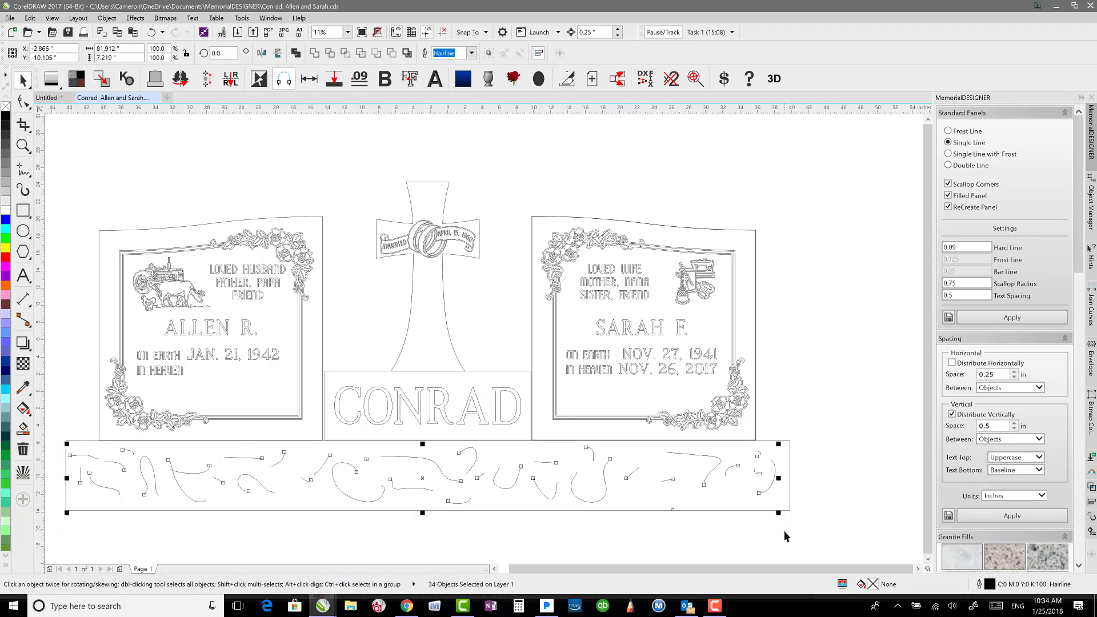
key("Delete")
scroll(537, 219, "up", 1)
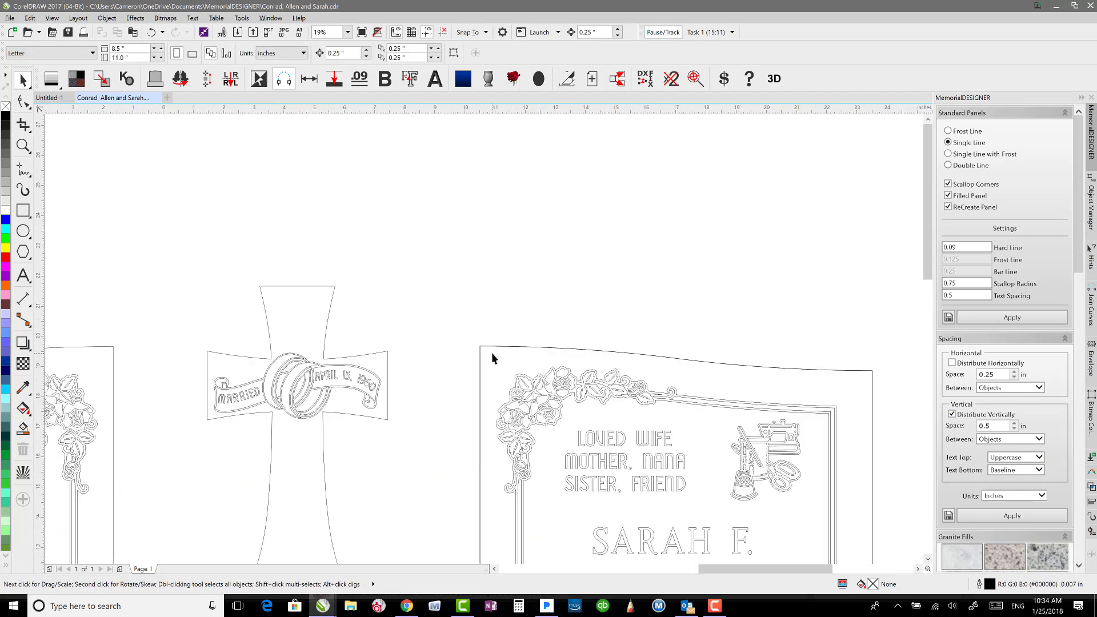
scroll(491, 358, "up", 6)
left_click(299, 228)
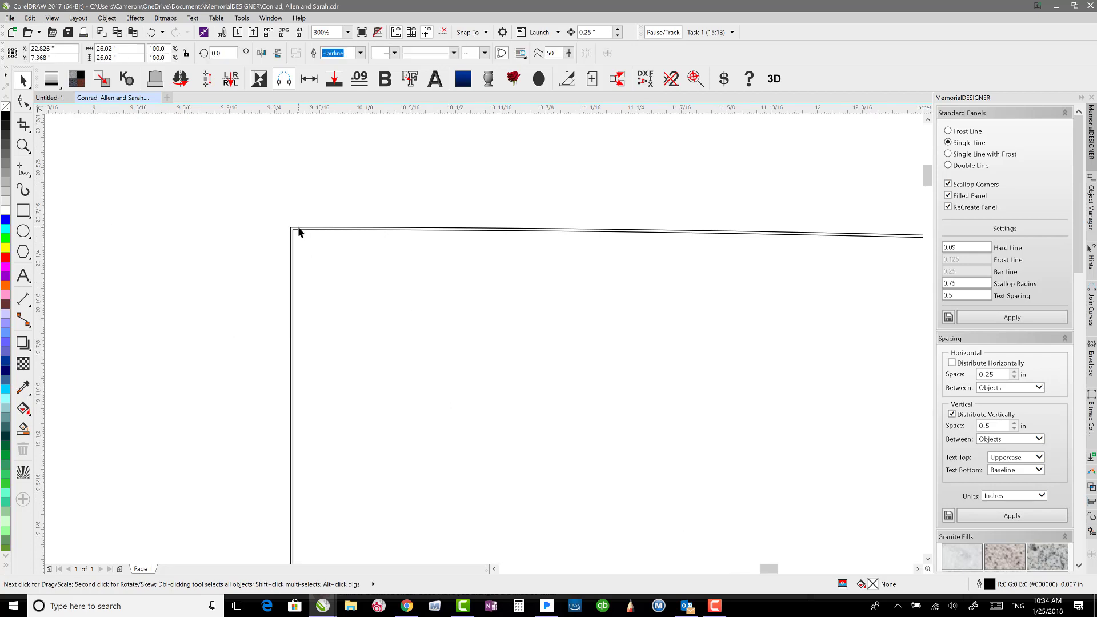
key("Delete")
key("F4")
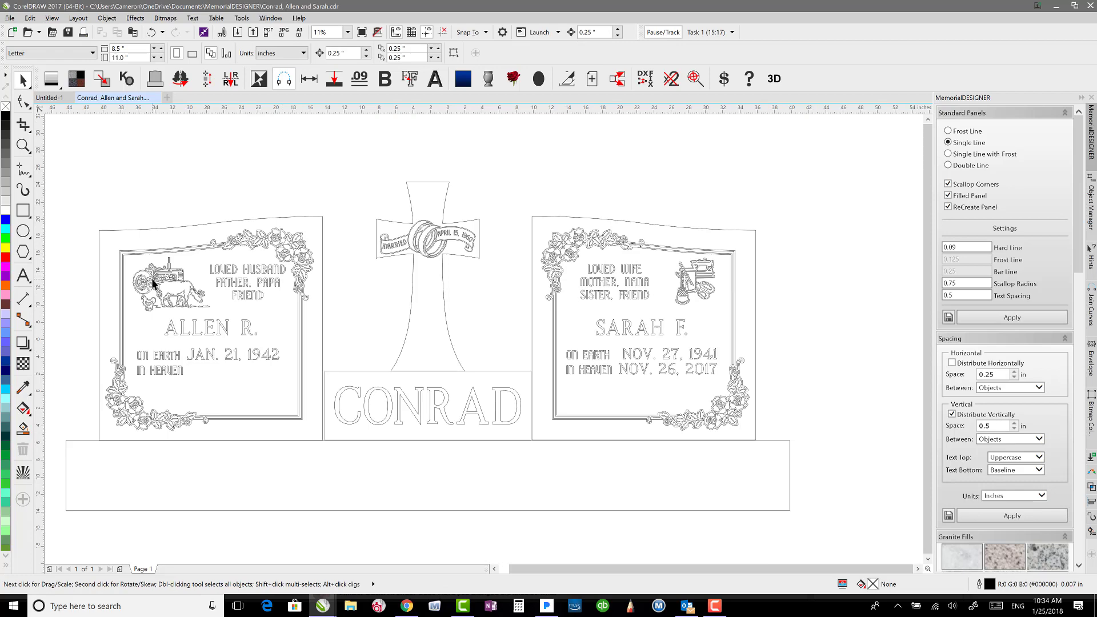
- Extend the open curve between the tractor wheel and the cow's hindquarters across the cow's outline, and smooth its end
scroll(157, 285, "up", 6)
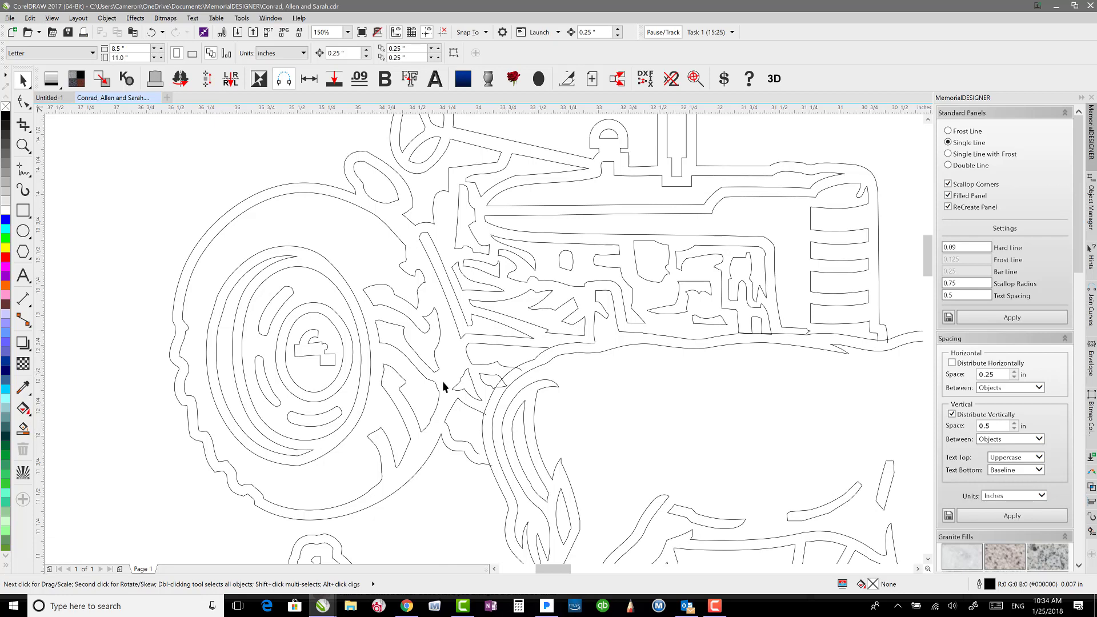
left_click(23, 101)
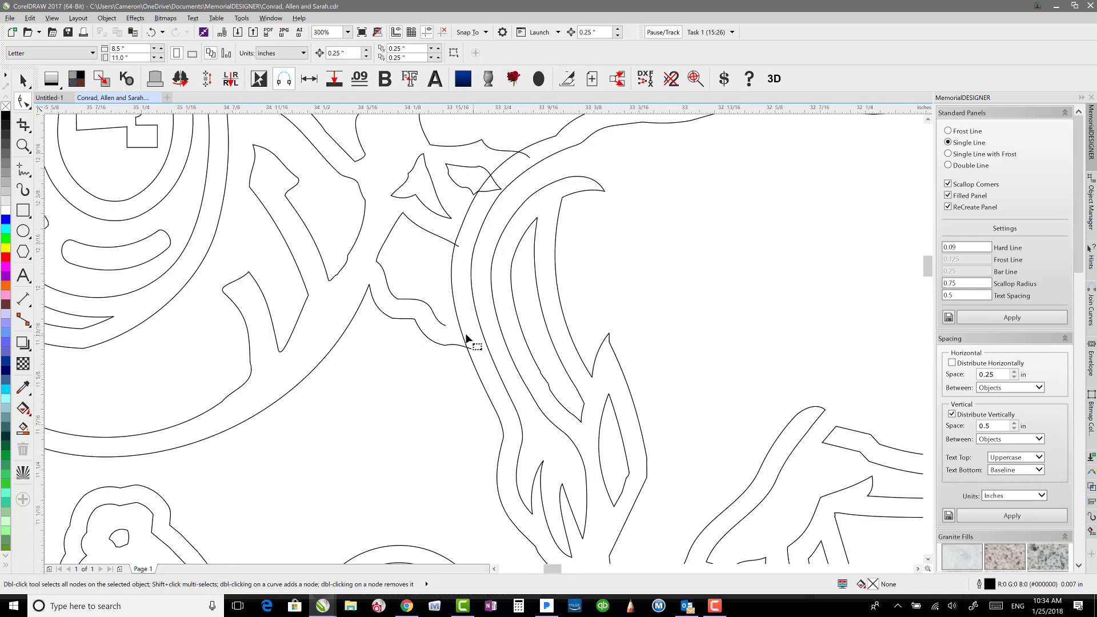
scroll(498, 460, "up", 2)
left_click(444, 323)
left_click(463, 331)
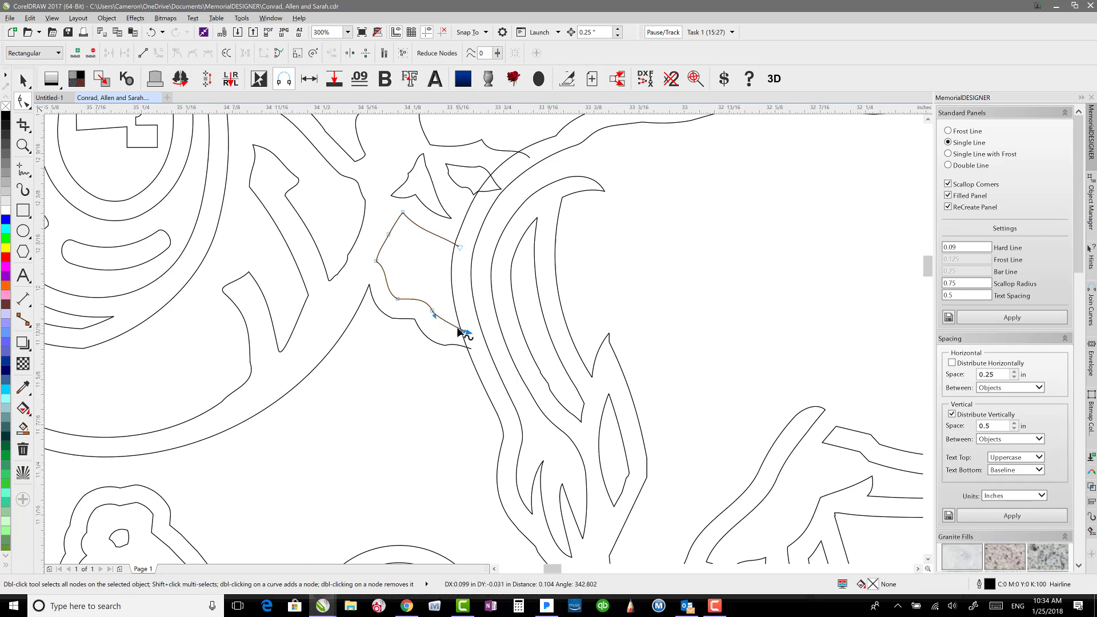
left_click_drag(462, 331, 443, 331)
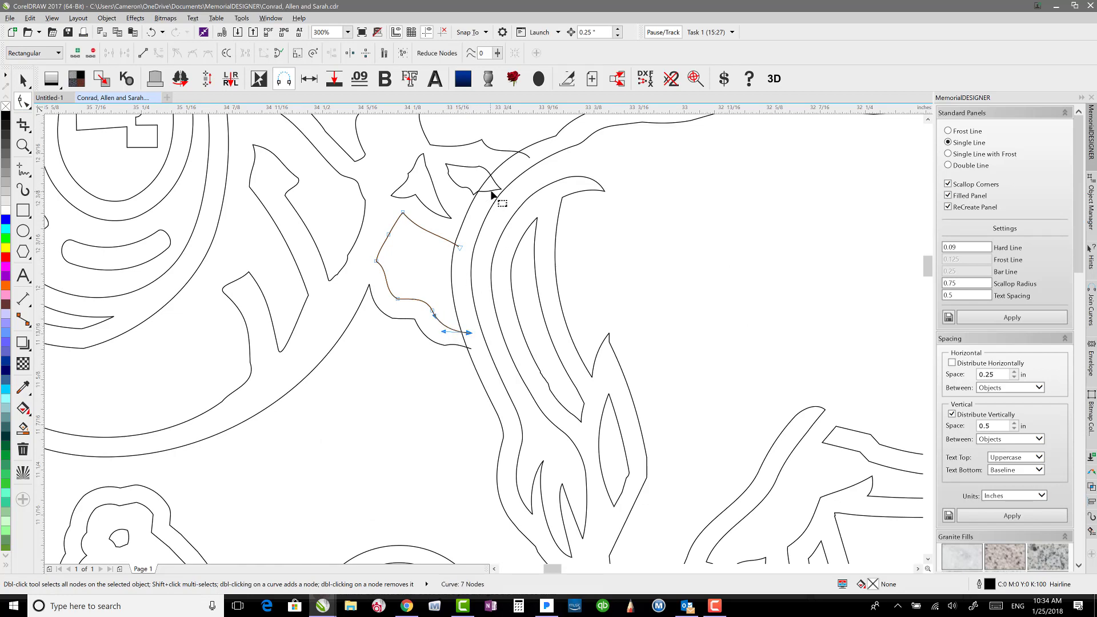
- Extend the open ends of the tractor body lines above the cow's back so they cross its outline
scroll(496, 342, "down", 2)
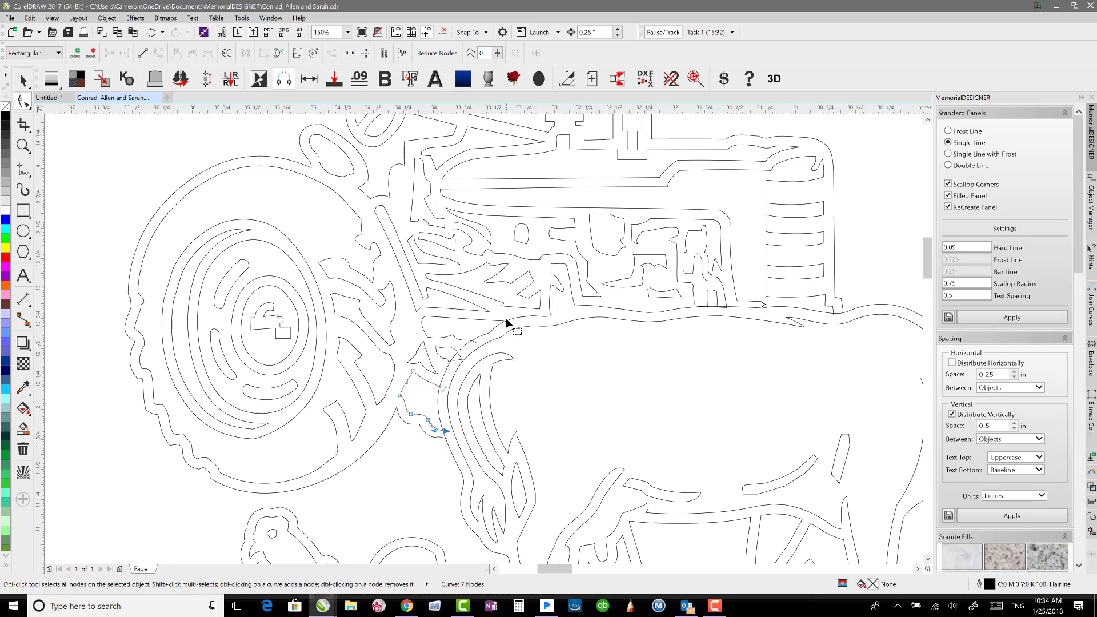
scroll(506, 332, "up", 4)
left_click(485, 347)
left_click_drag(485, 348, 503, 350)
left_click(670, 325)
scroll(669, 328, "down", 2)
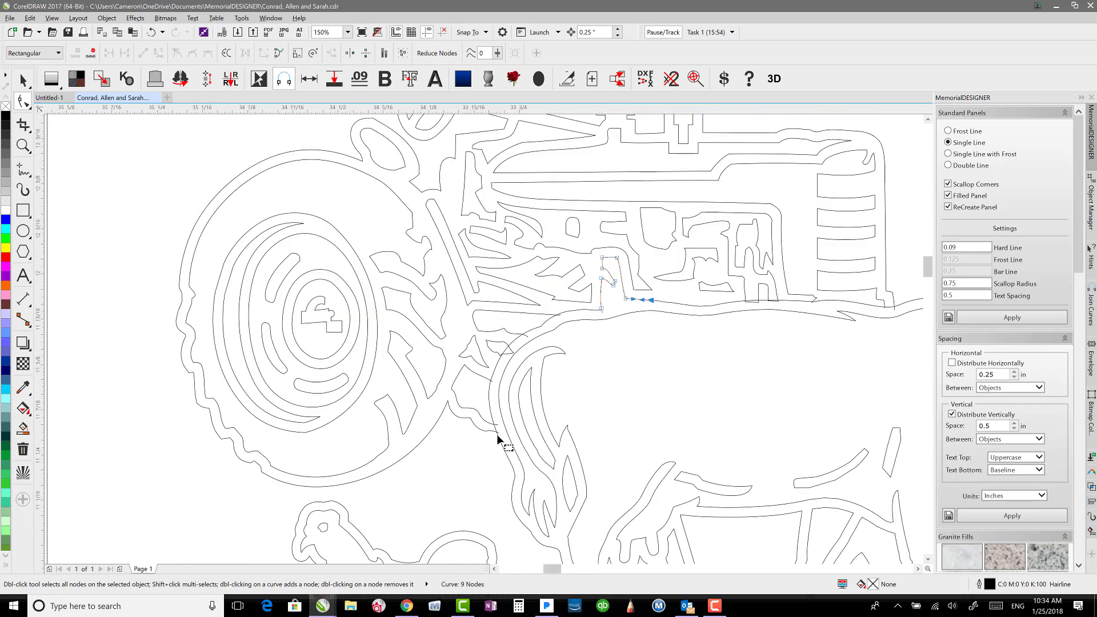
- Trim the line ends overrunning the cow's rear outline beside the lower wheel with Virtual Segment Delete
scroll(482, 334, "up", 4)
left_click(26, 128)
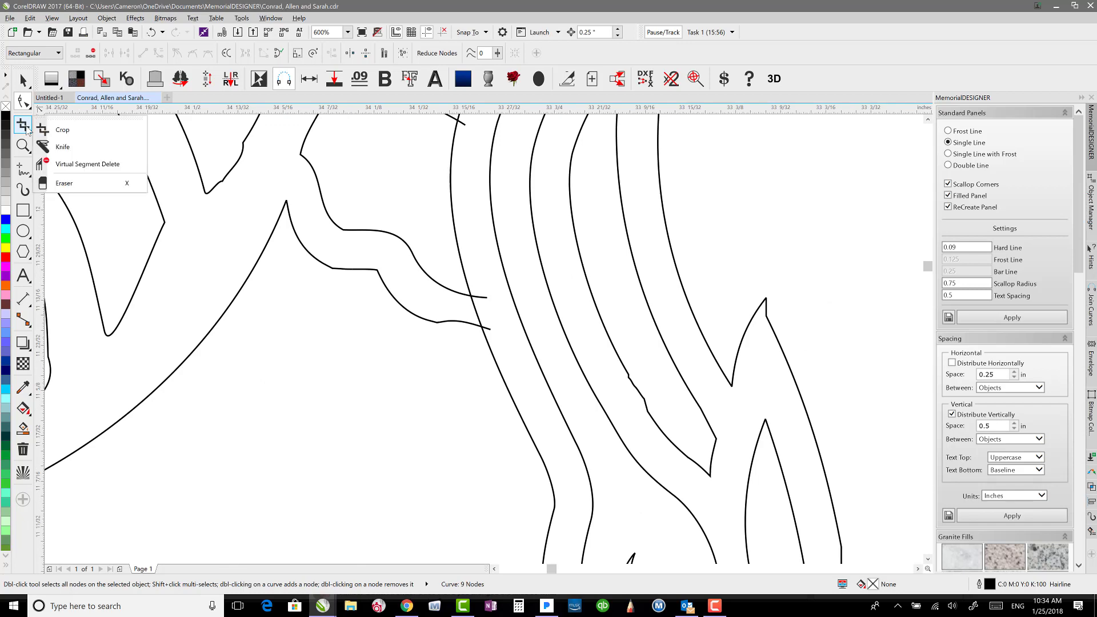
left_click(66, 165)
left_click(479, 296)
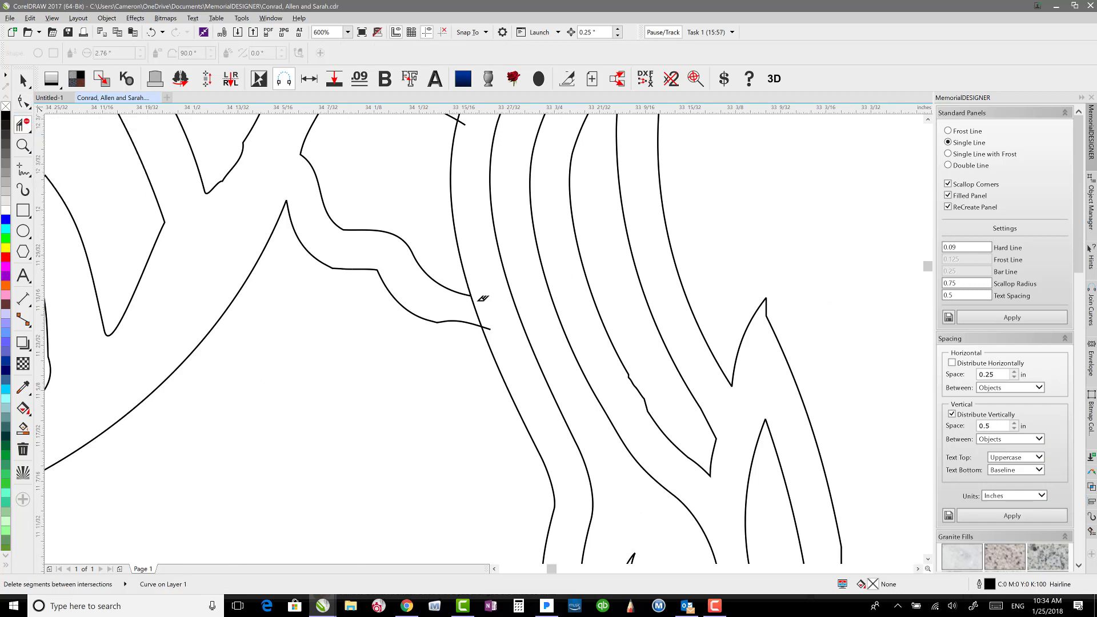
left_click(475, 303)
left_click(487, 327)
- Trim the overlapping segments where the small tractor shapes cross the cow's upper rump outline
scroll(482, 206, "down", 1)
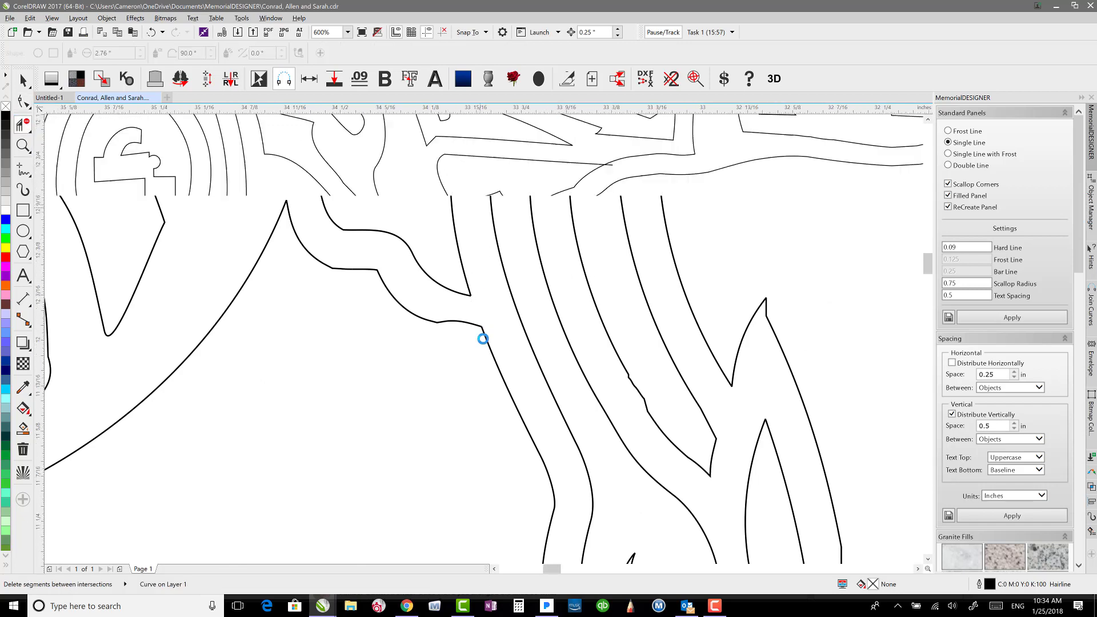
scroll(484, 293, "up", 2)
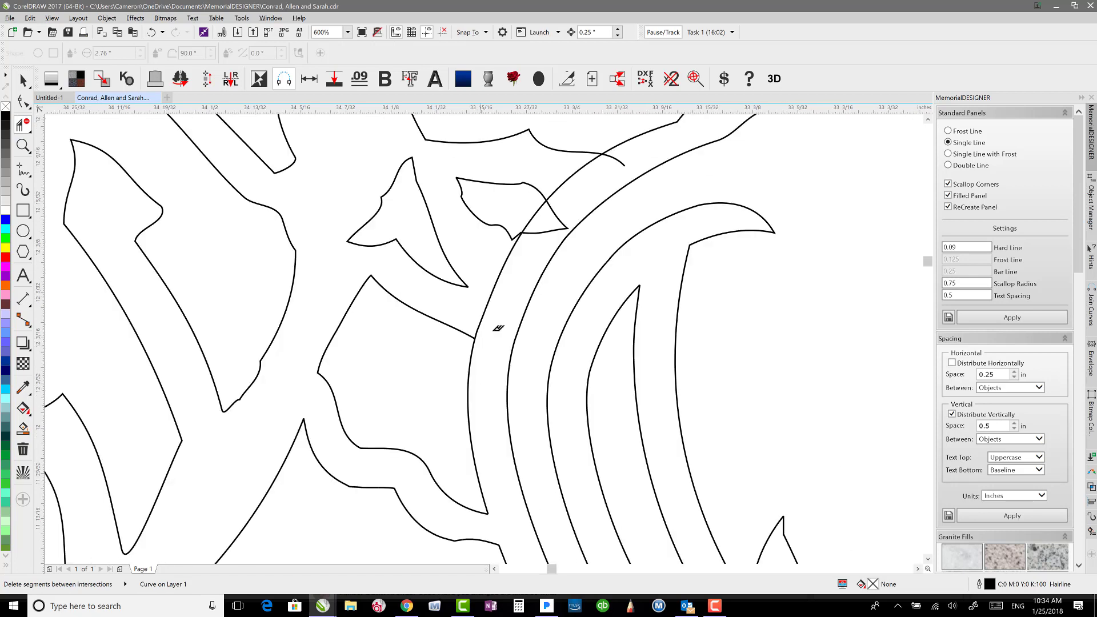
left_click(495, 286)
left_click(554, 215)
left_click(564, 179)
left_click(619, 153)
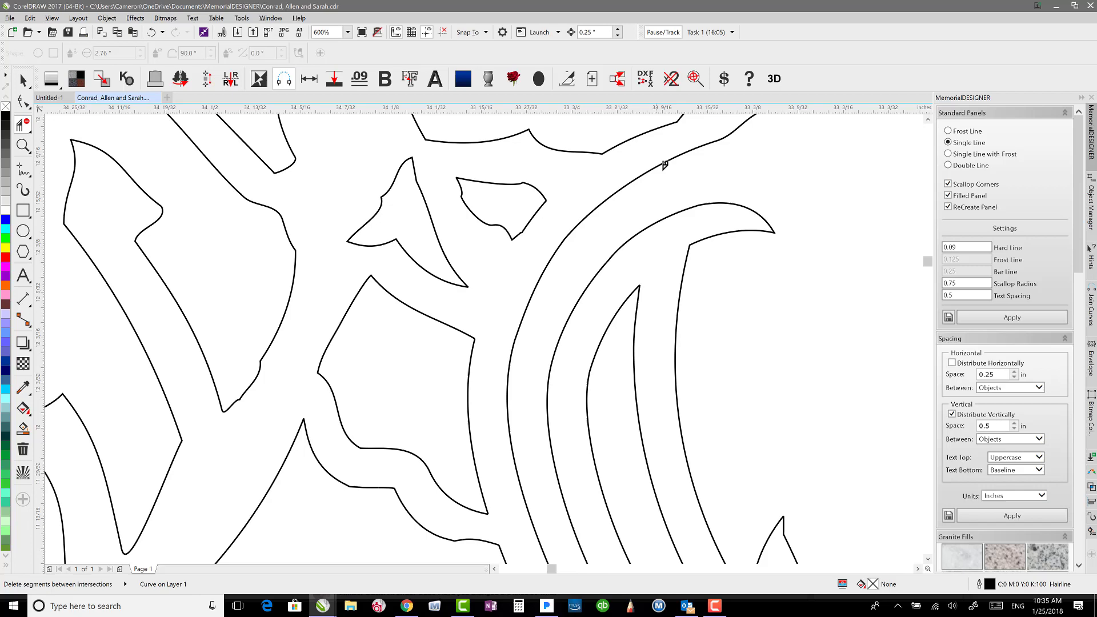
- Trim the end of the long tractor body line that overruns the cow's back
scroll(522, 311, "down", 2)
scroll(524, 292, "up", 4)
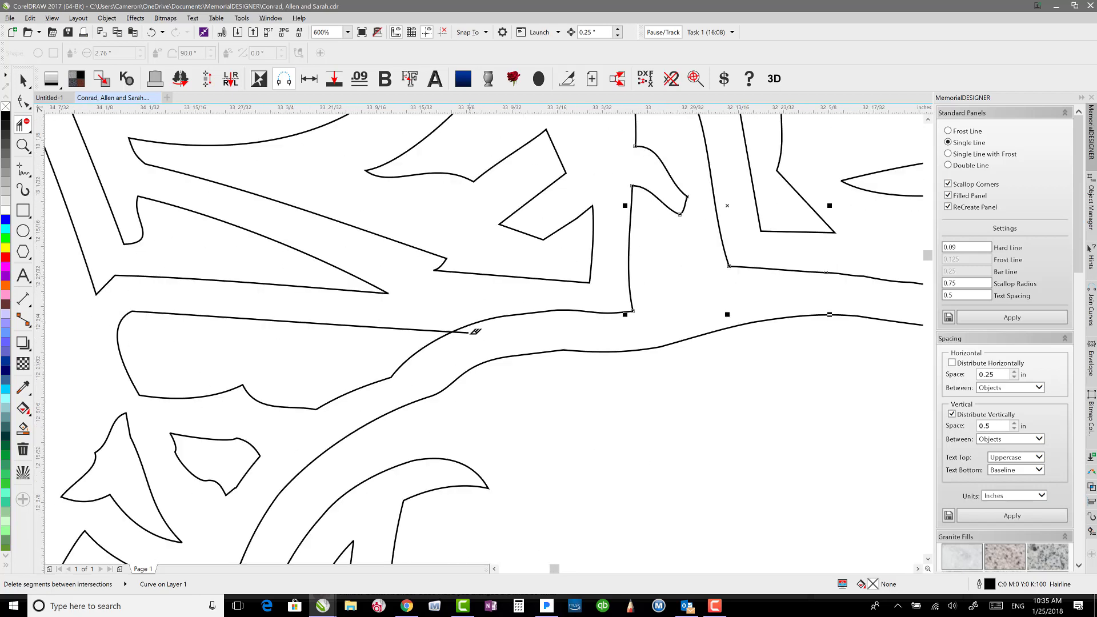
left_click(465, 331)
middle_click_drag(706, 333, 482, 340)
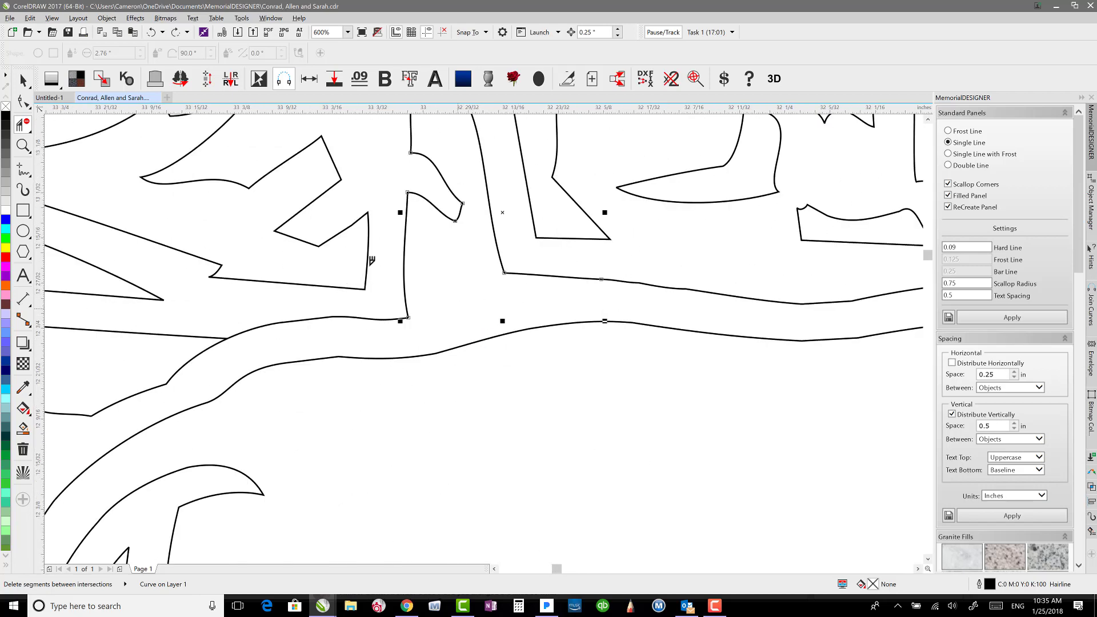
- Draw a freehand line closing the gap between the two open ends of the engine shape above the cow's back
left_click(22, 170)
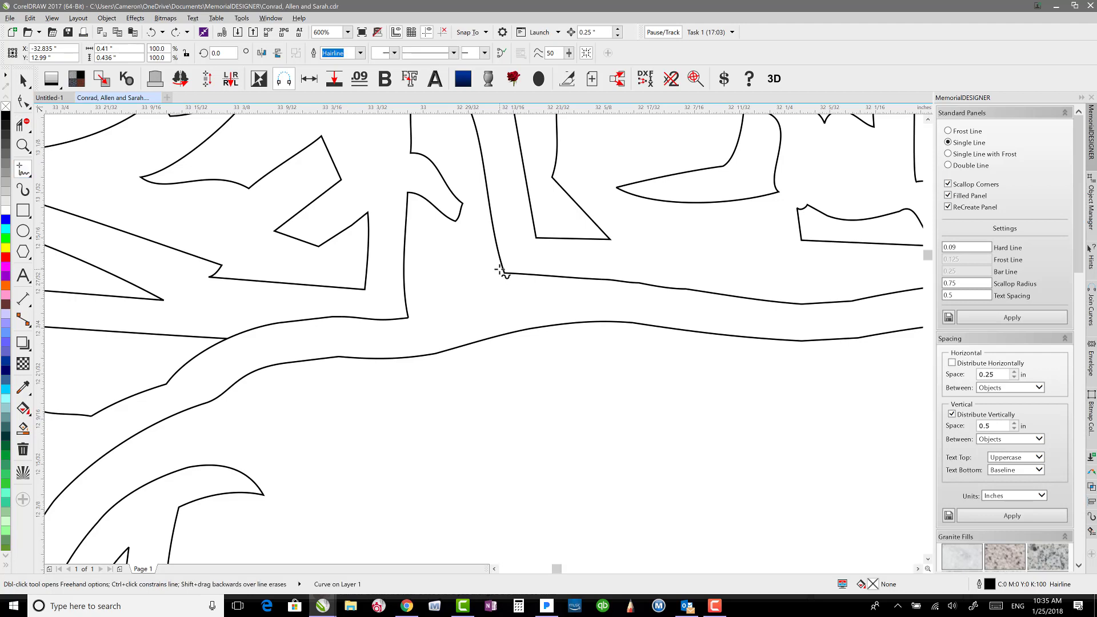
left_click(504, 274)
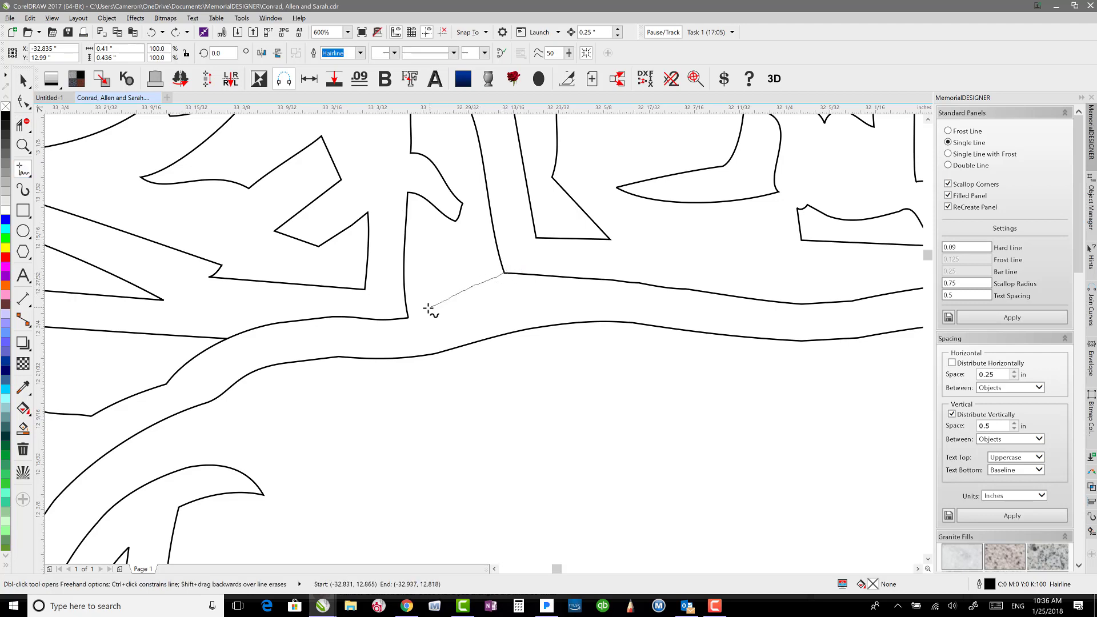
left_click(409, 316)
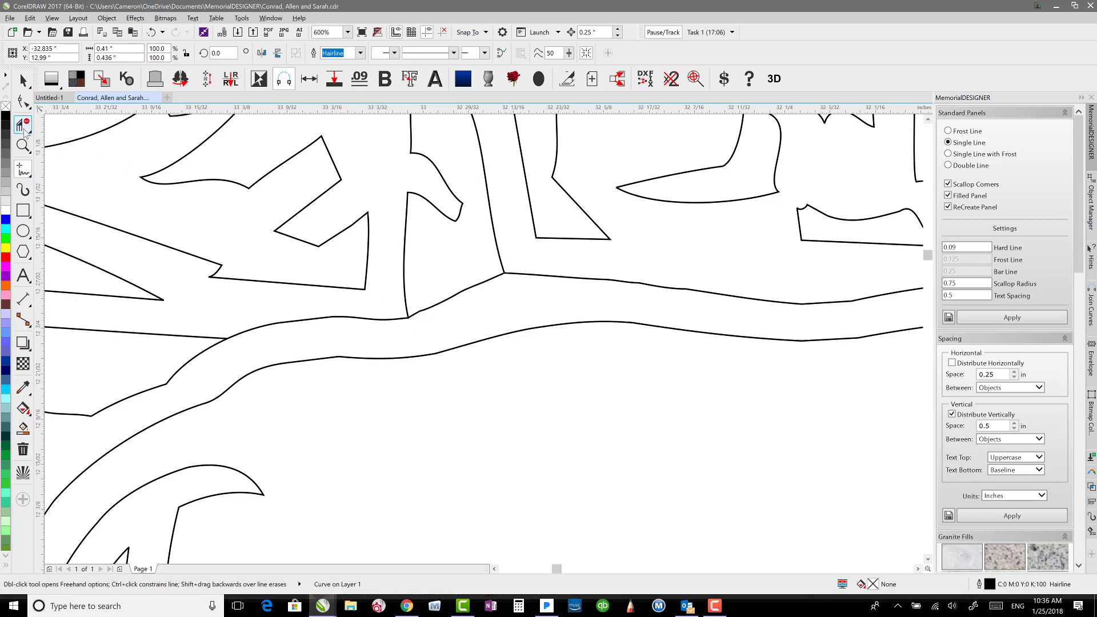
- Delete the leftover outline segments on both sides of the closed engine shape above the cow's back
left_click_drag(311, 308, 385, 336)
left_click(254, 330)
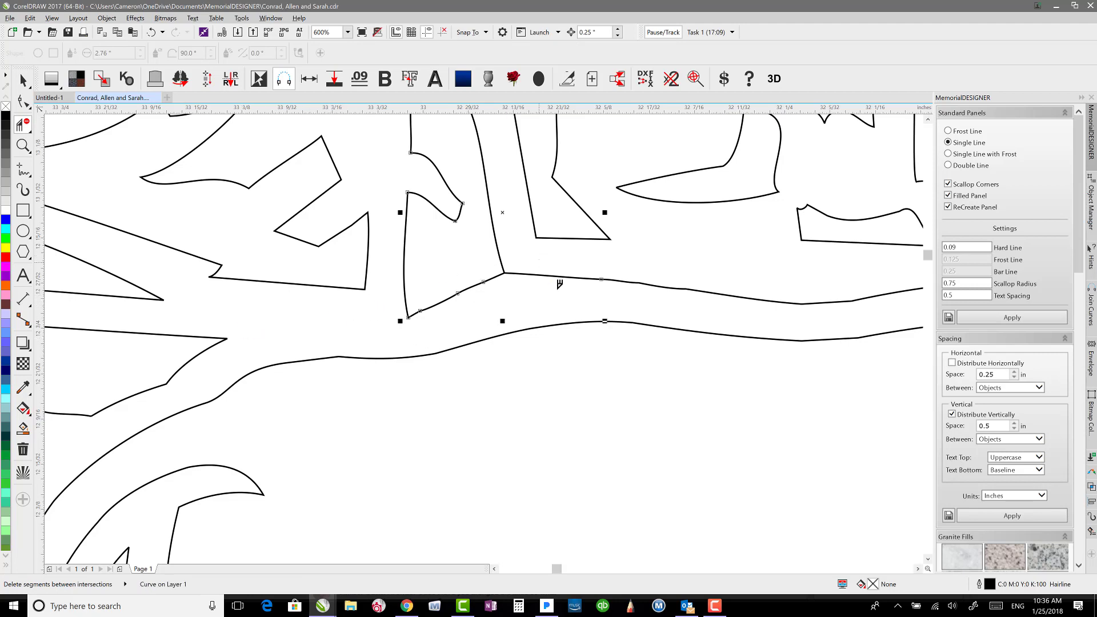
left_click(517, 277)
left_click_drag(590, 268, 686, 294)
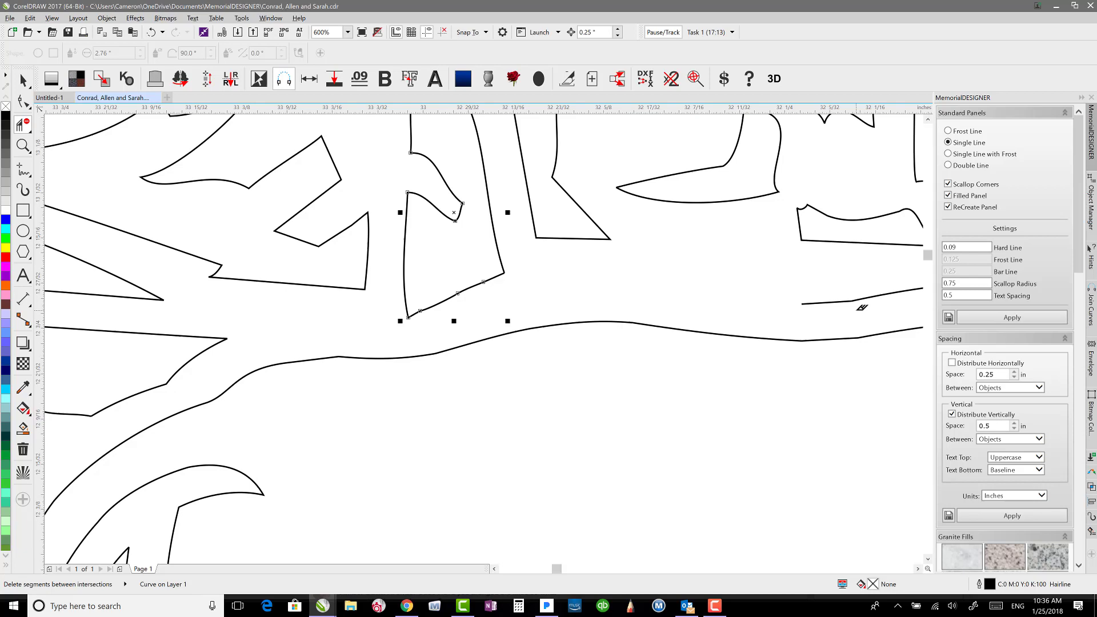
- Delete the overlapping line segments beneath the engine details and beside the tractor grille along the cow's back
scroll(861, 308, "down", 1)
scroll(563, 324, "up", 3)
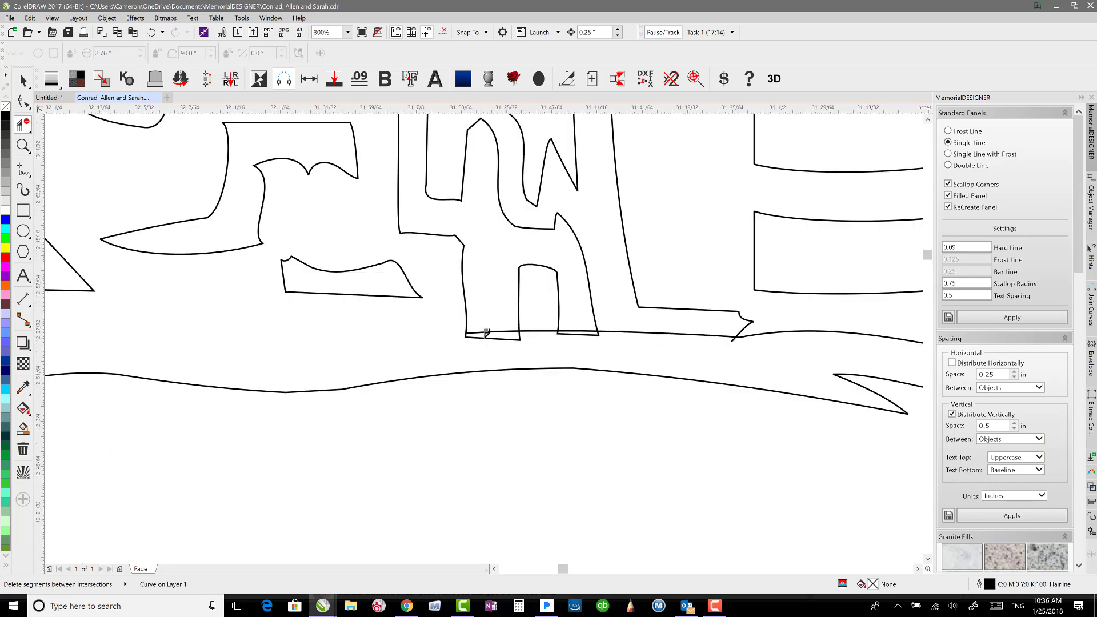
left_click(554, 318)
left_click_drag(656, 286, 751, 334)
left_click_drag(835, 288, 896, 322)
scroll(896, 321, "down", 1)
left_click(592, 346)
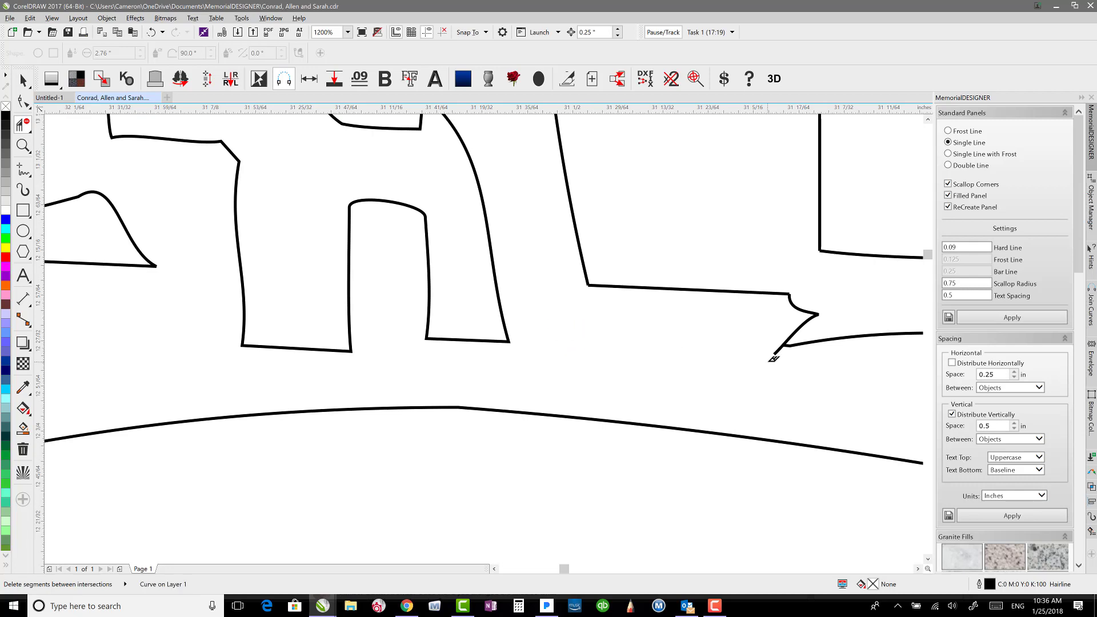
key("F4")
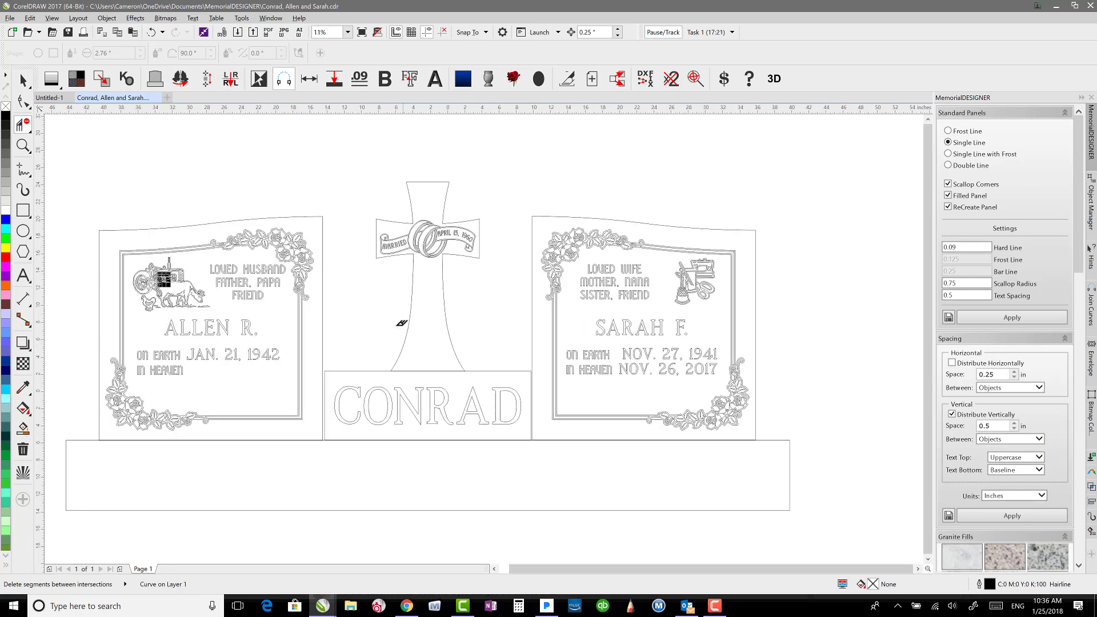
scroll(488, 343, "up", 5)
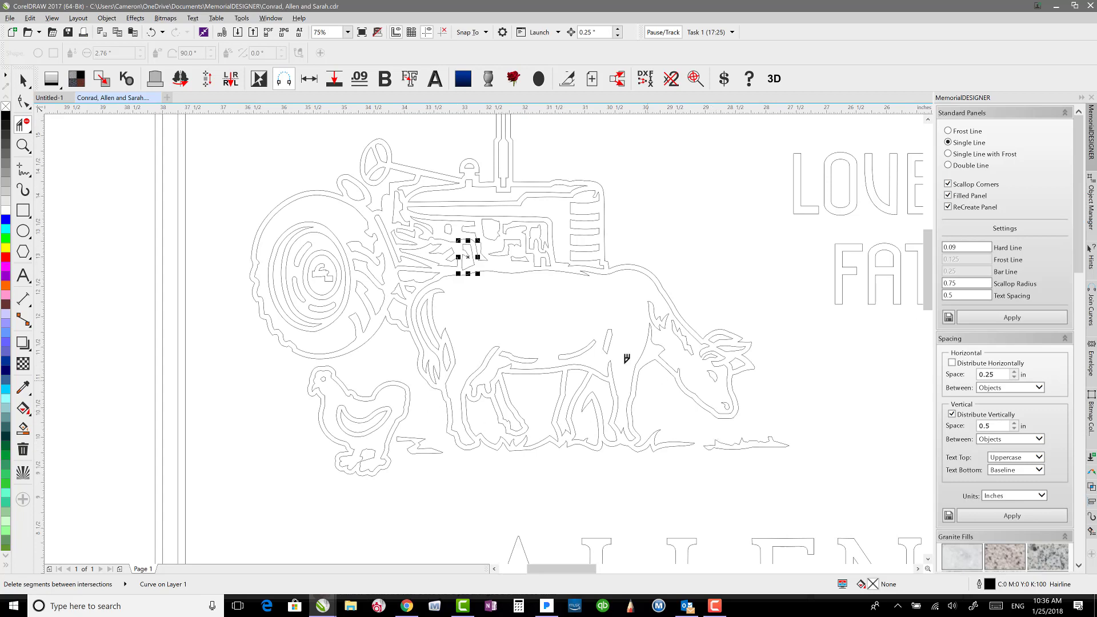
scroll(478, 283, "down", 2)
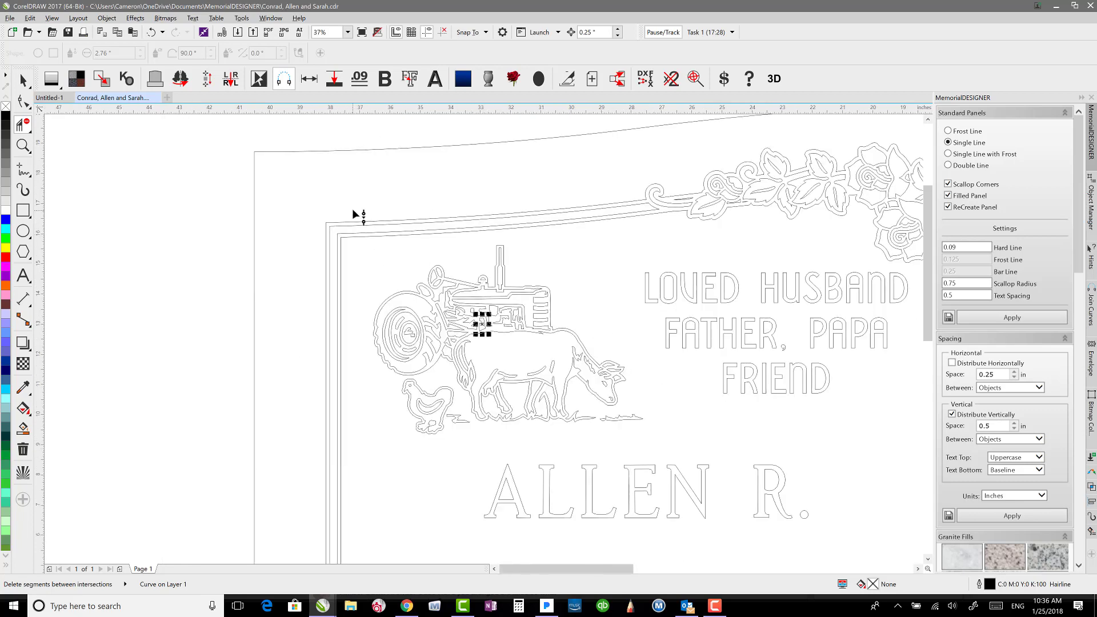
left_click_drag(352, 214, 651, 433)
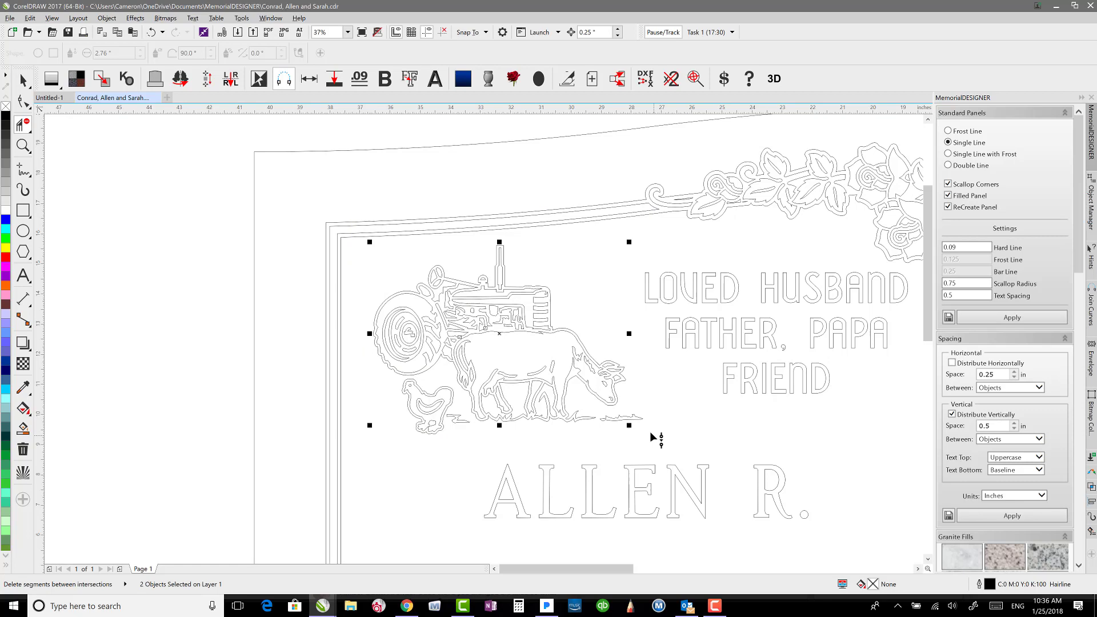
- Convert the left tablet's lettering, border, roses and farm artwork to black shapes on a light grey panel
left_click(23, 80)
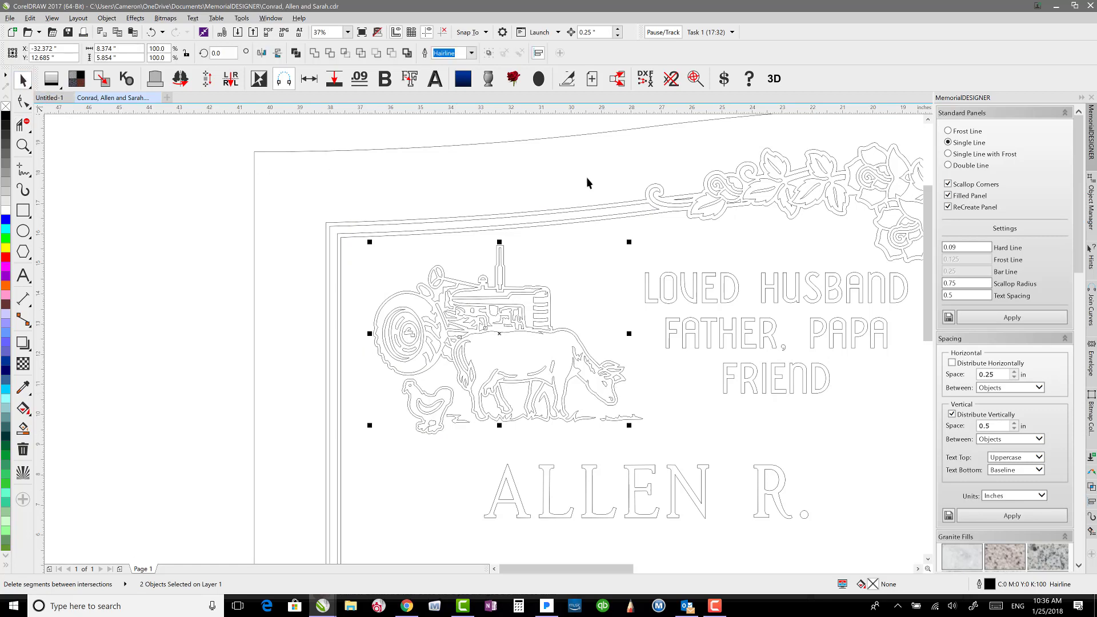
scroll(532, 177, "down", 3)
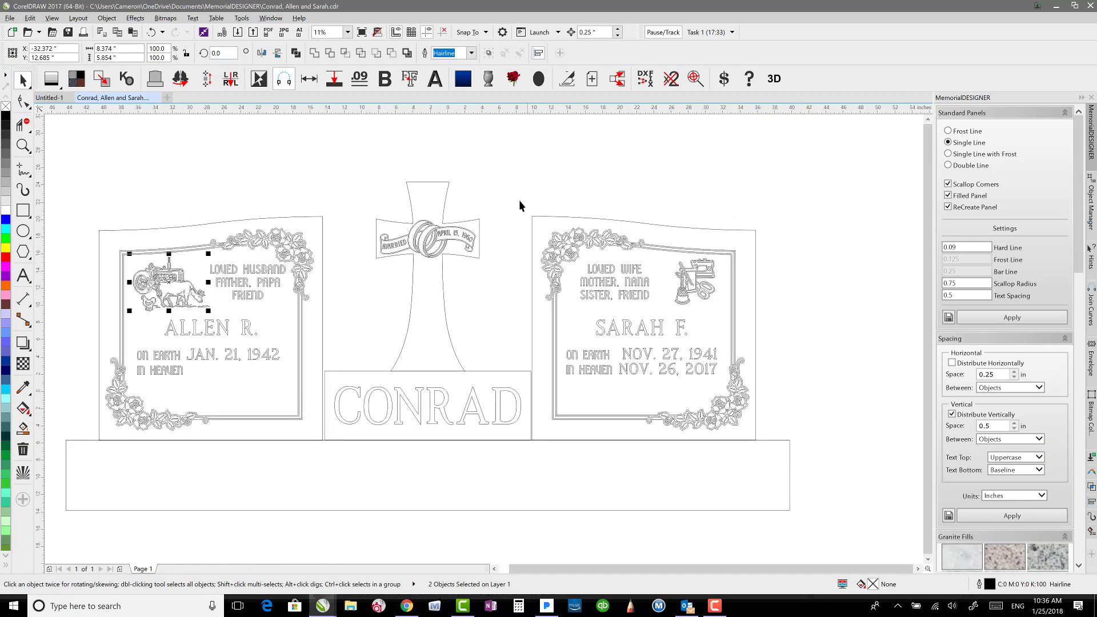
left_click(249, 183)
left_click_drag(83, 210, 326, 435)
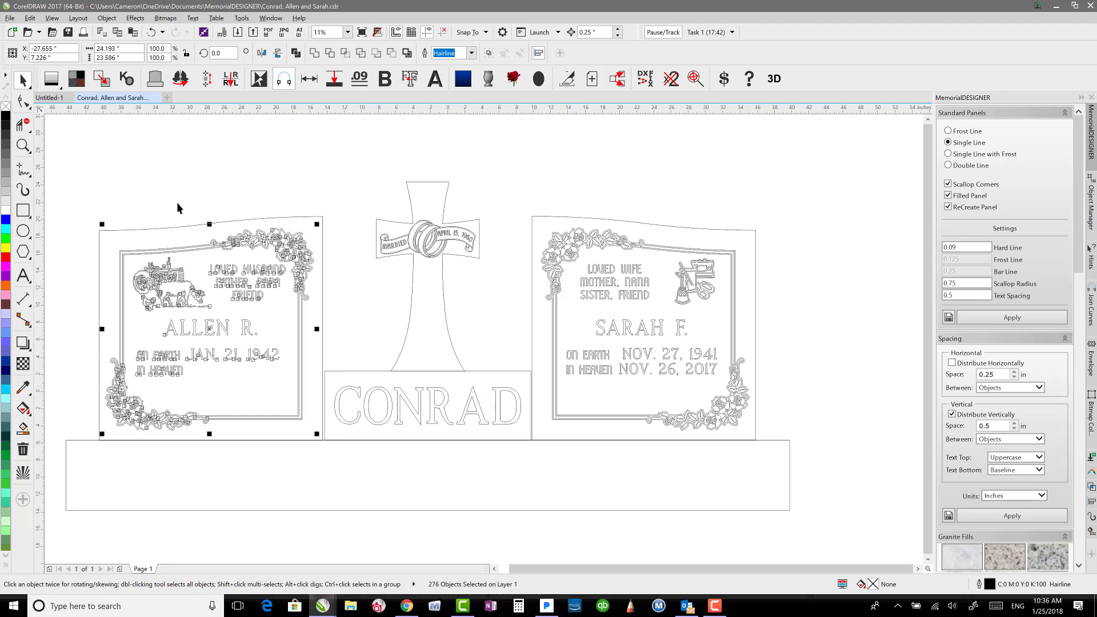
key("ctrl+l")
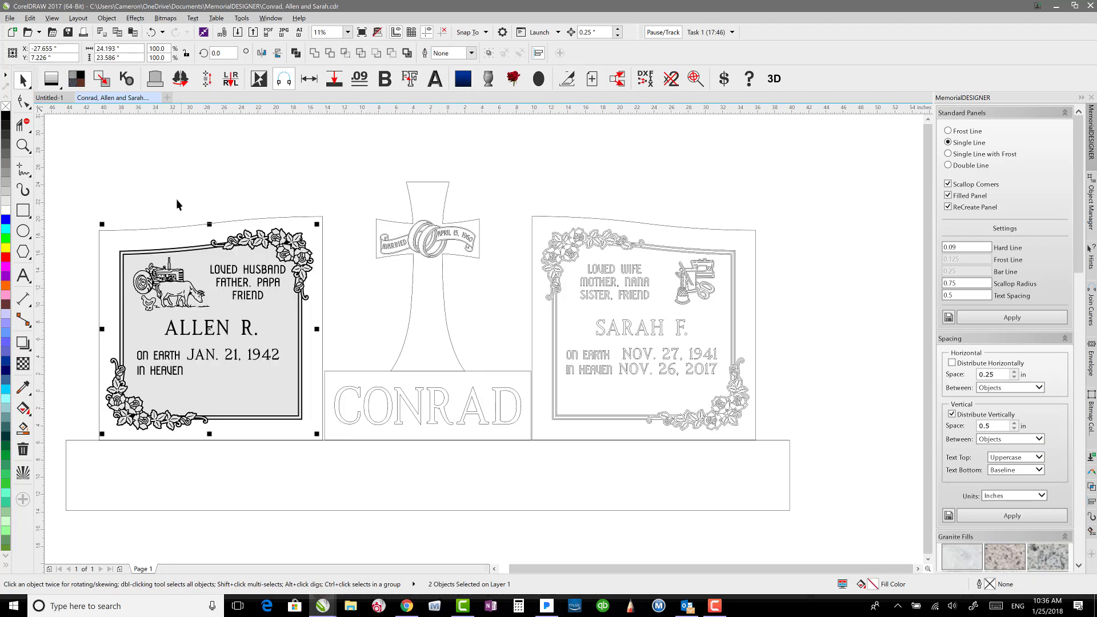
- Ungroup the three outlines of the two tablets and the centre block
left_click(177, 200)
left_click(142, 227)
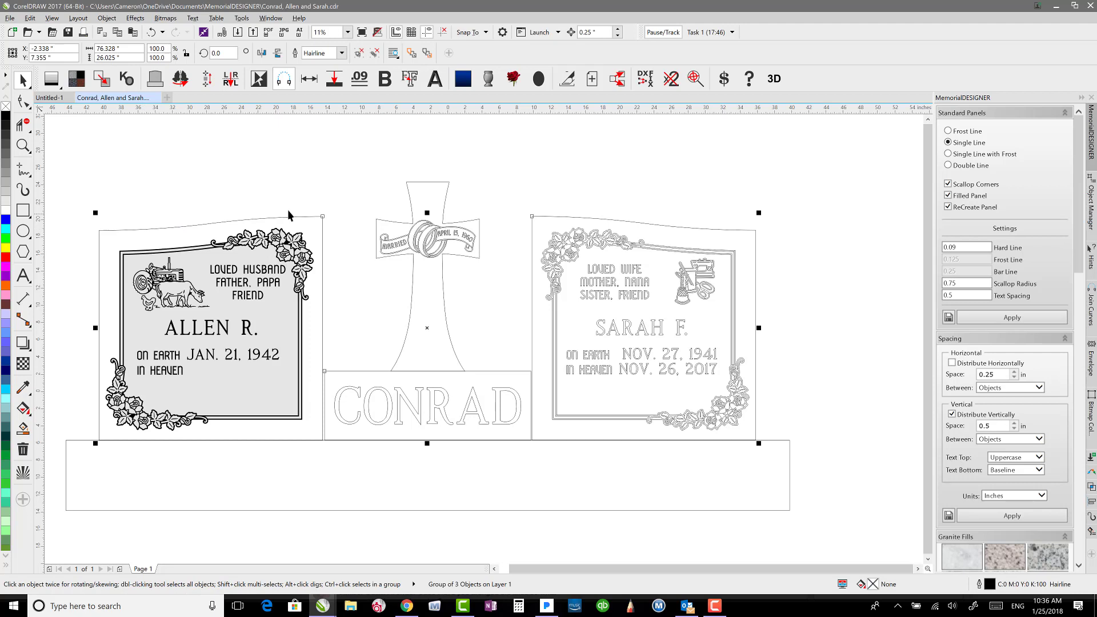
left_click(359, 53)
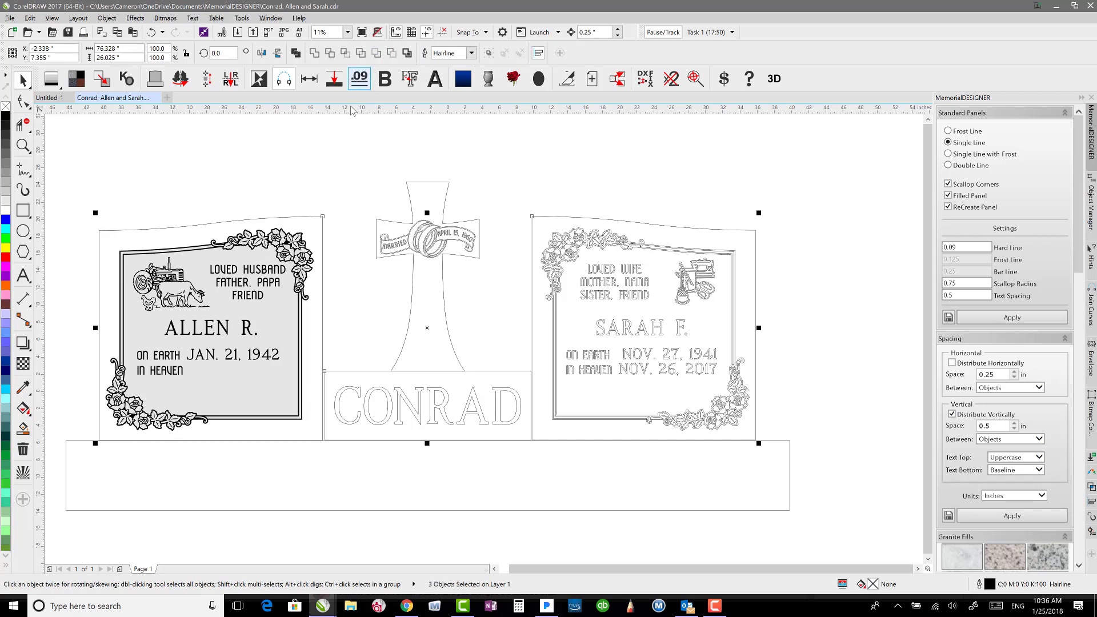
left_click(337, 165)
- Fill the left tablet outline with 30% black behind its artwork, and fill the right tablet outline with the same grey
left_click(320, 218)
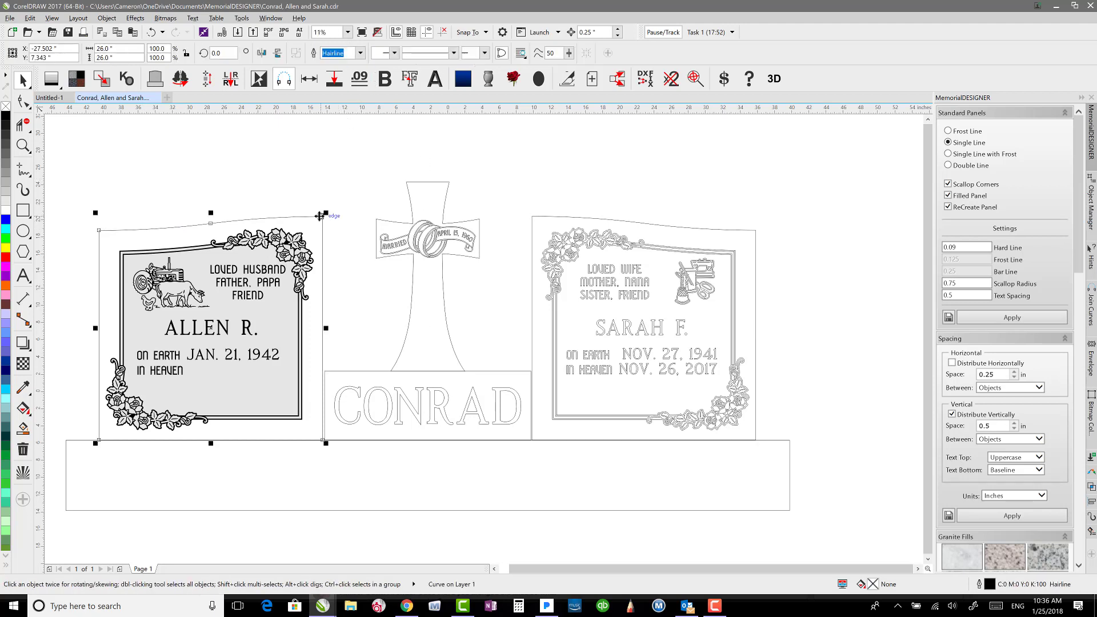
key("ctrl+r")
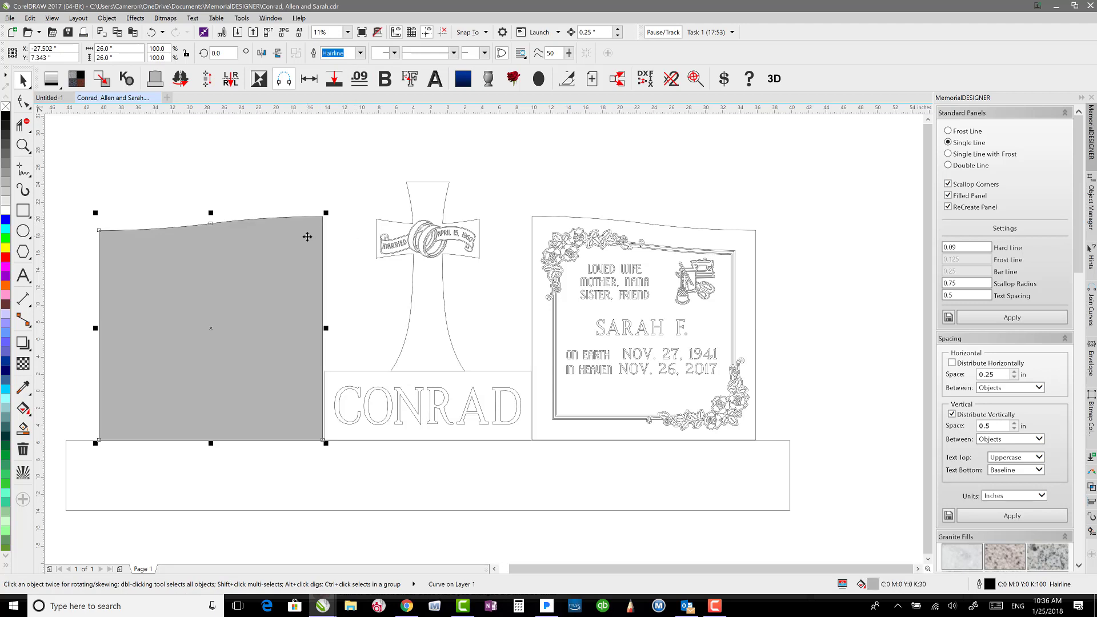
key("shift+Page_Down")
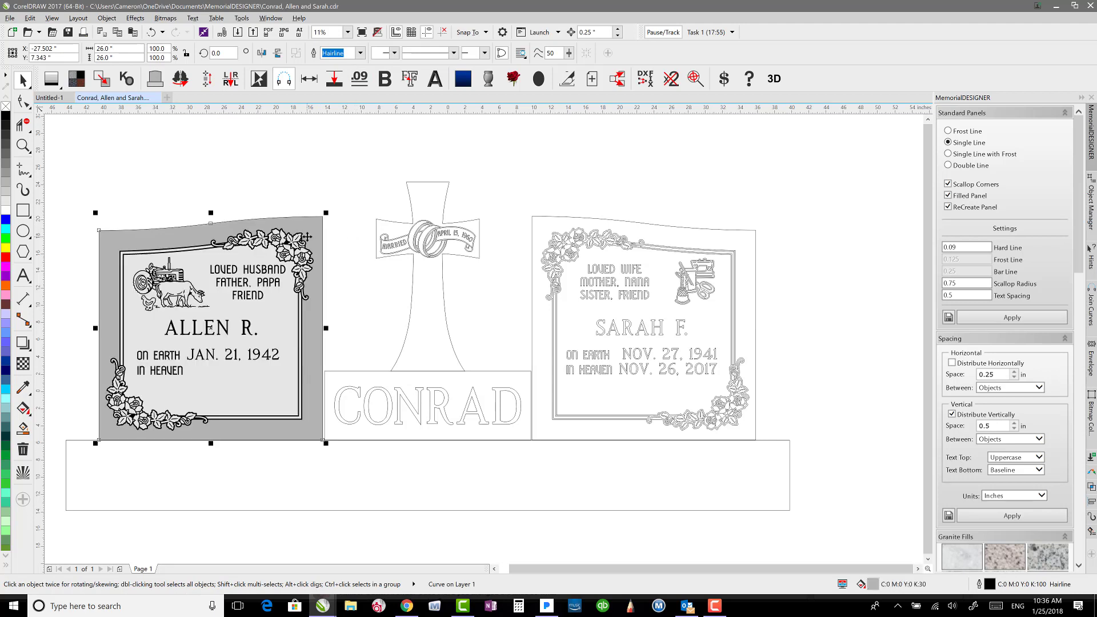
left_click(537, 219)
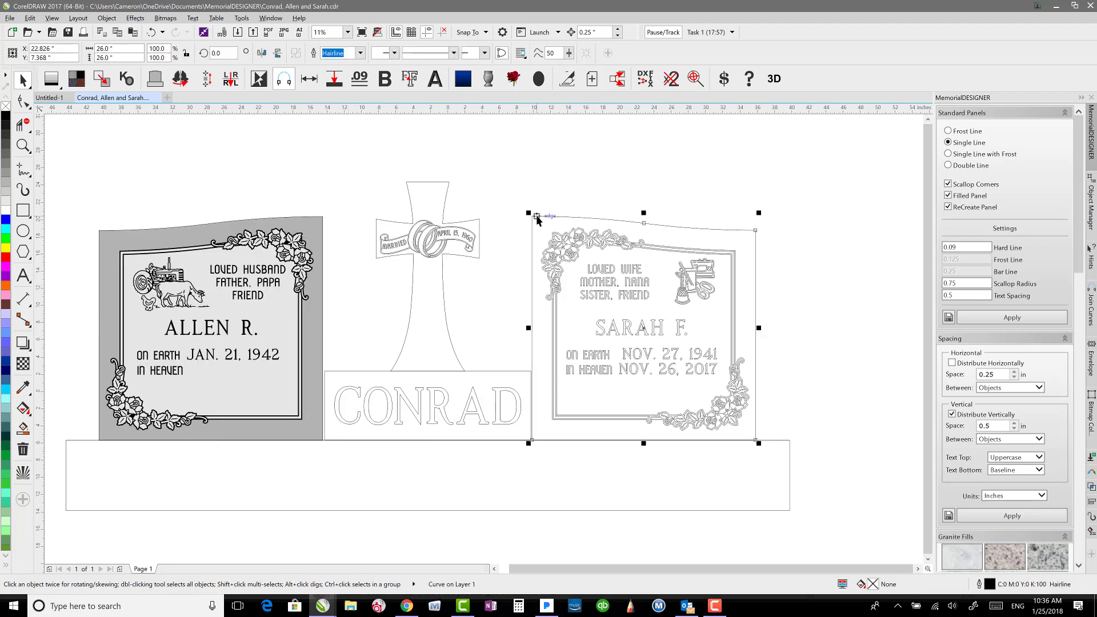
key("f")
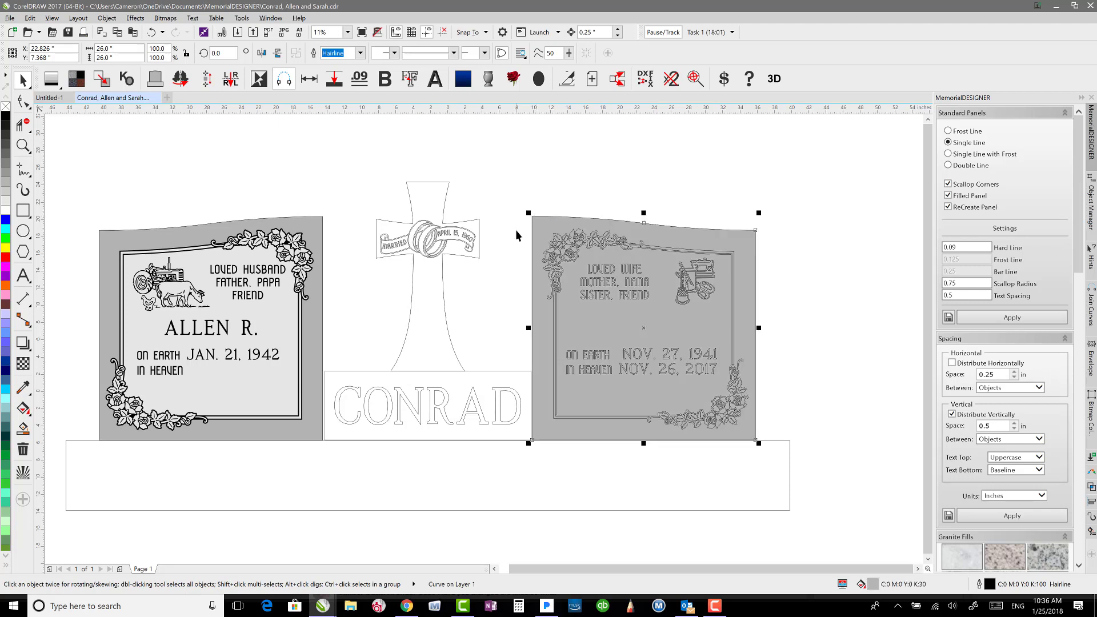
- Convert the right tablet's artwork and lettering to black shapes on a light grey panel in front of the grey tablet
left_click_drag(518, 217, 777, 434)
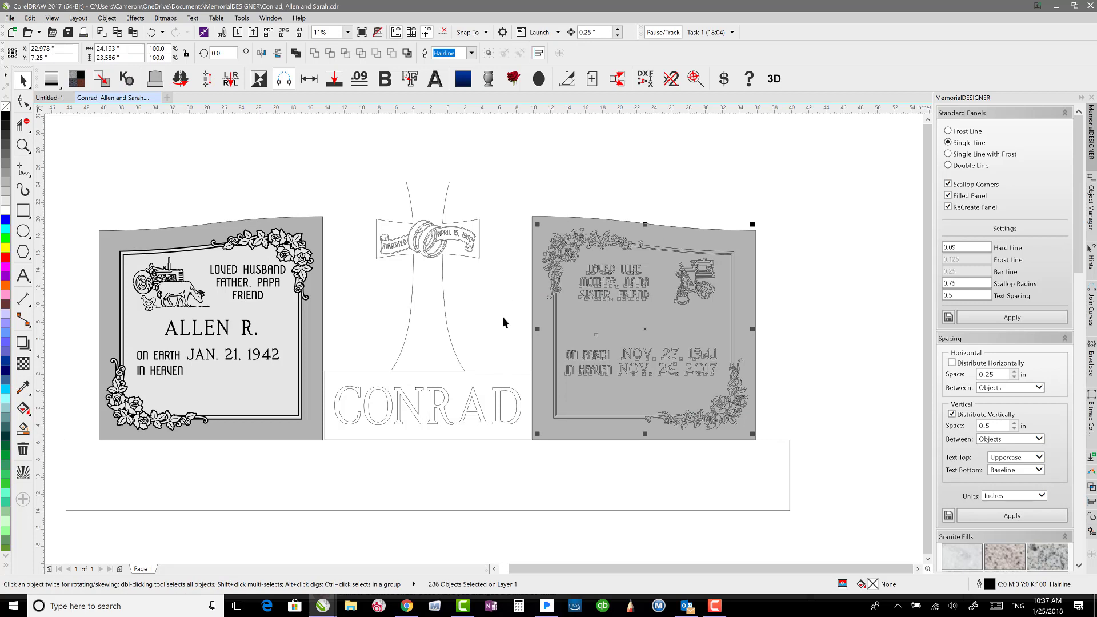
key("Delete")
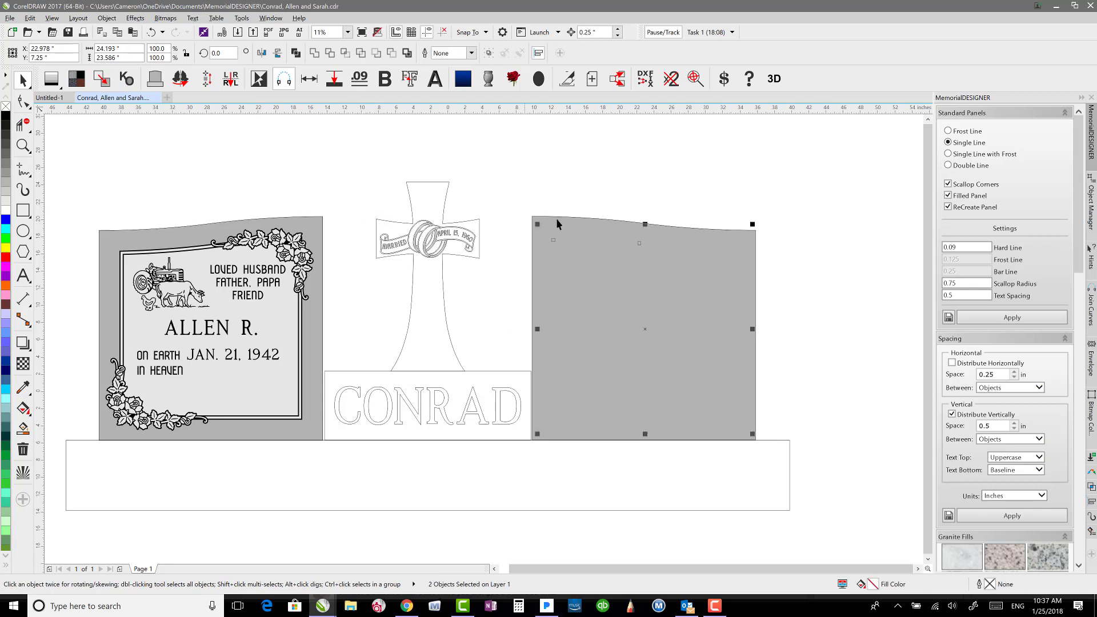
key("ctrl+z")
left_click(531, 201)
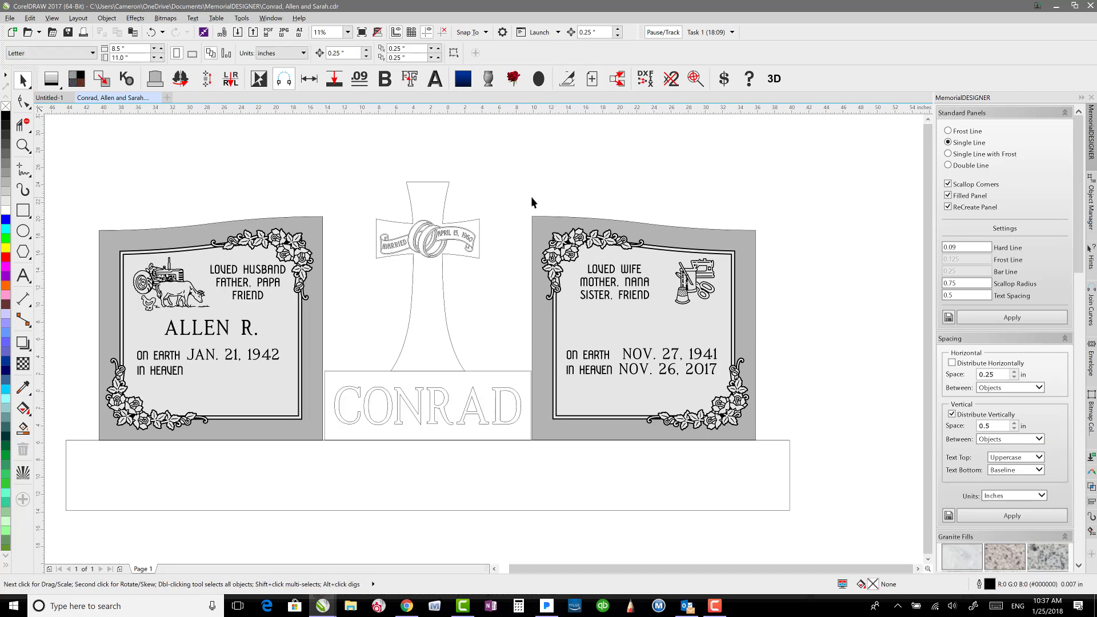
- Convert the wedding rings and banner to black and light grey fills, and fill the cross and centre block with the tablets' grey
left_click_drag(361, 216, 492, 277)
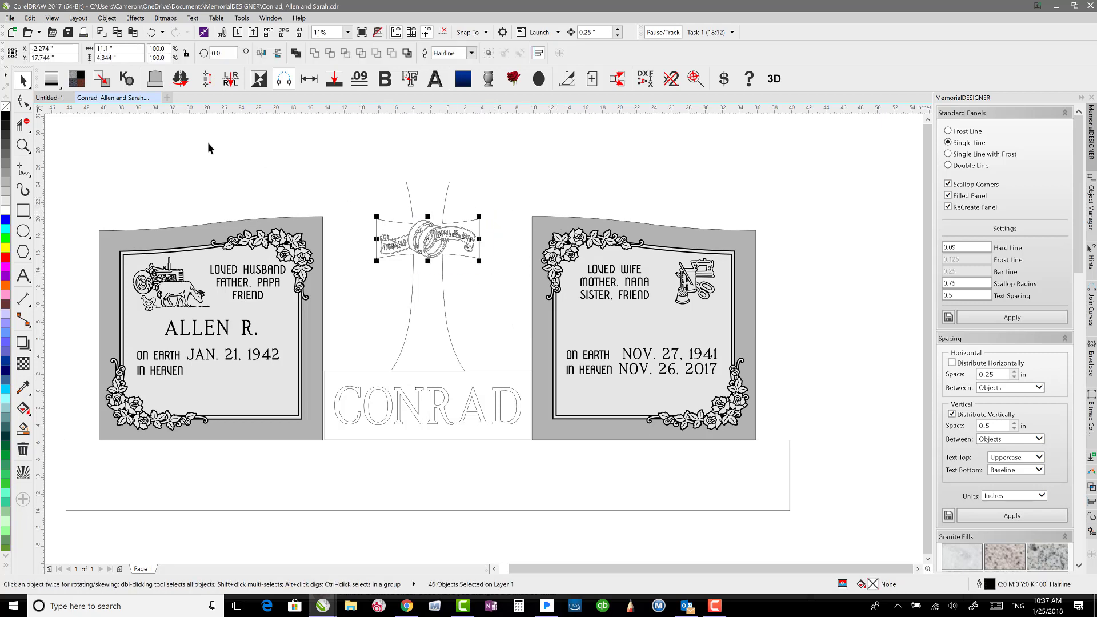
left_click(103, 82)
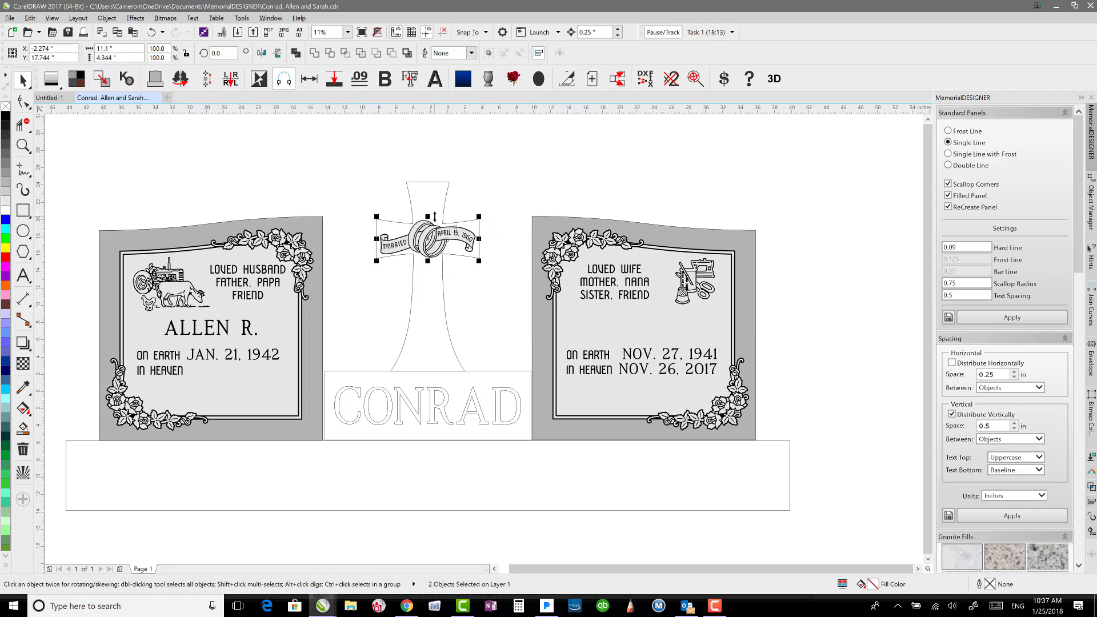
left_click(419, 186)
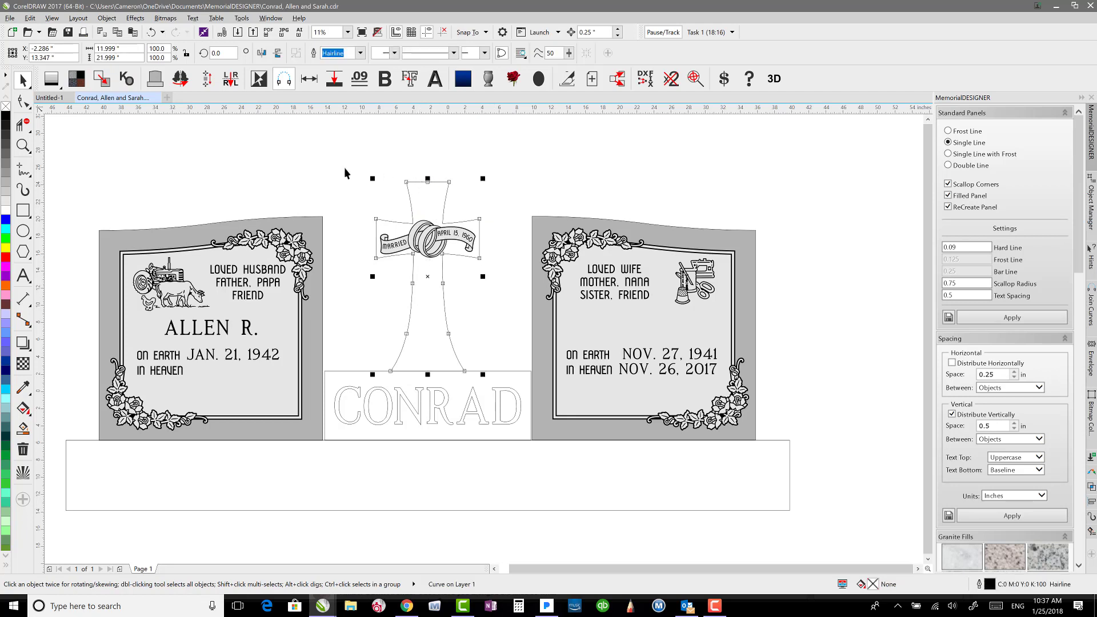
left_click(358, 370)
- Fill the family name lettering on the centre block with black
left_click(309, 465)
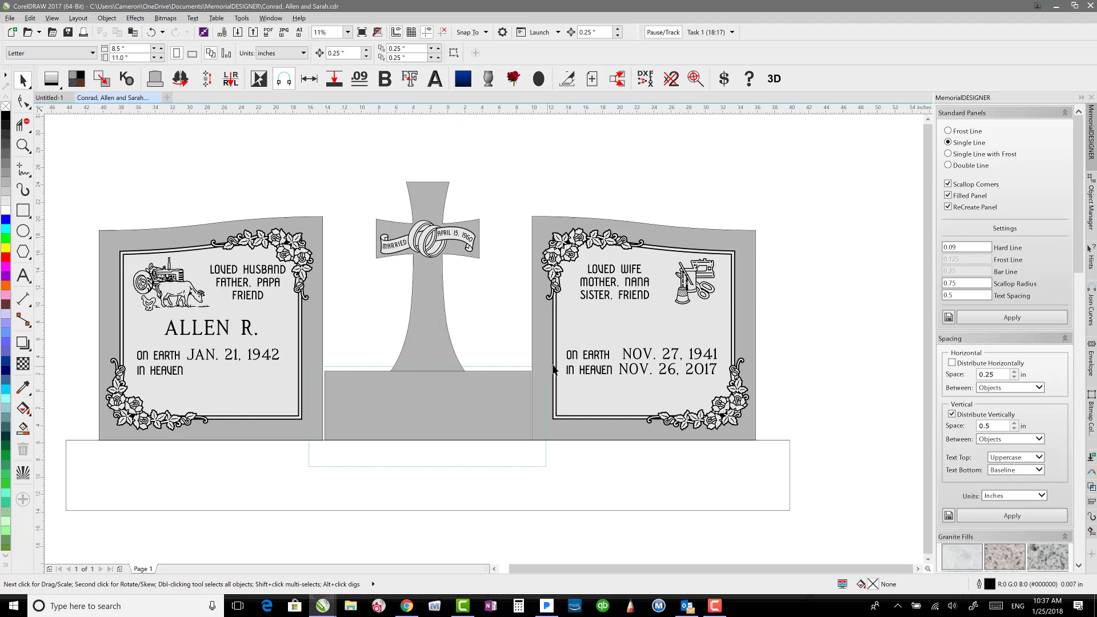
left_click_drag(550, 378, 545, 375)
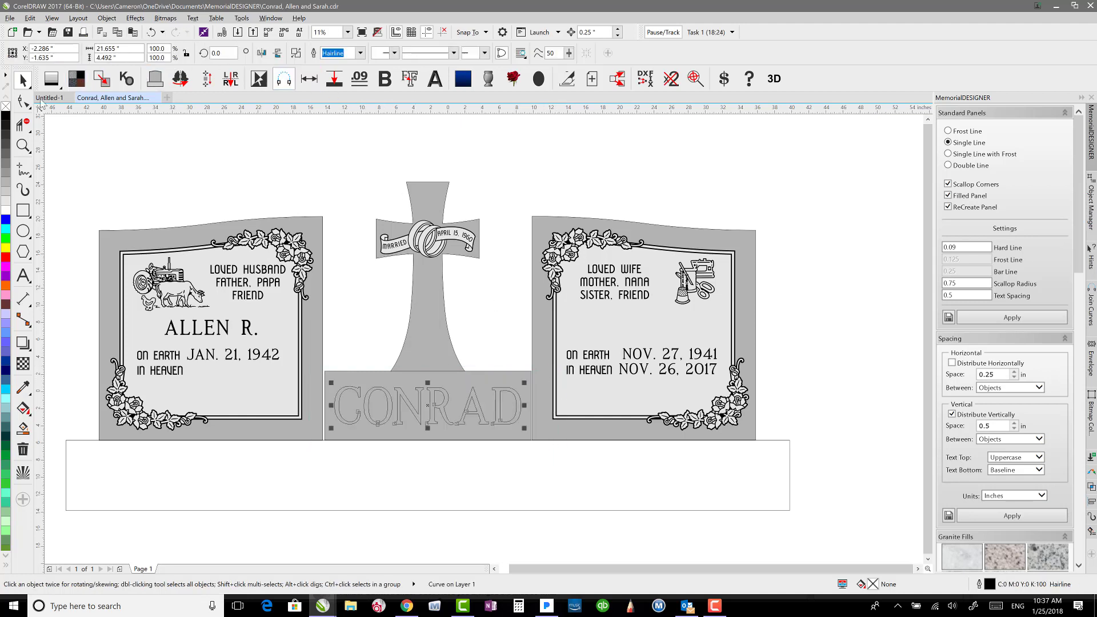
left_click(6, 118)
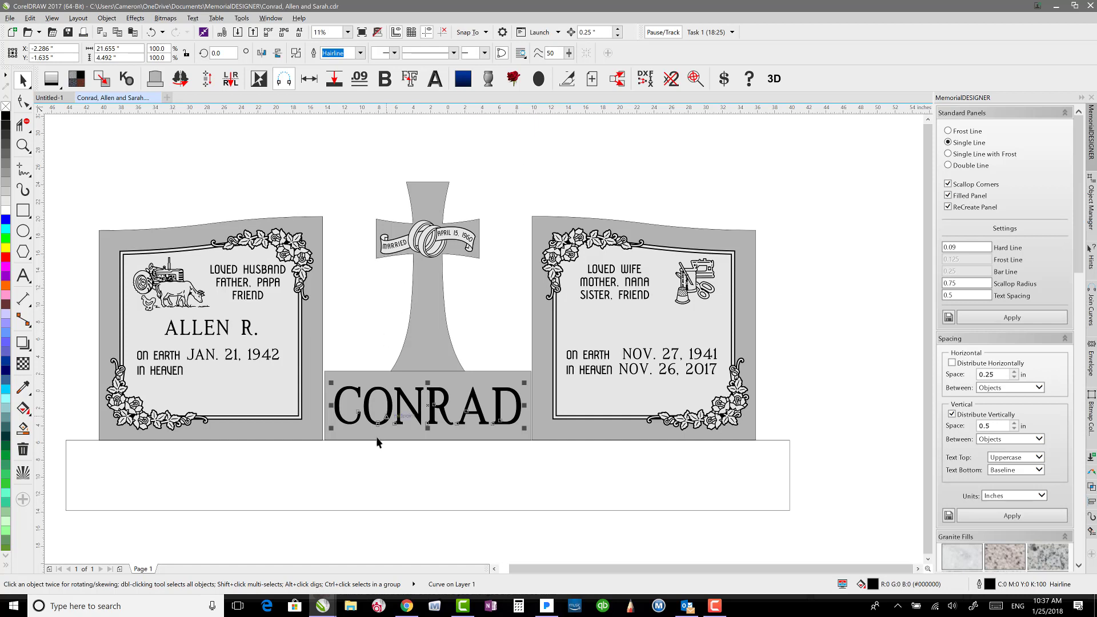
- Fill the long base beneath the tablets with 20% black
left_click(82, 439)
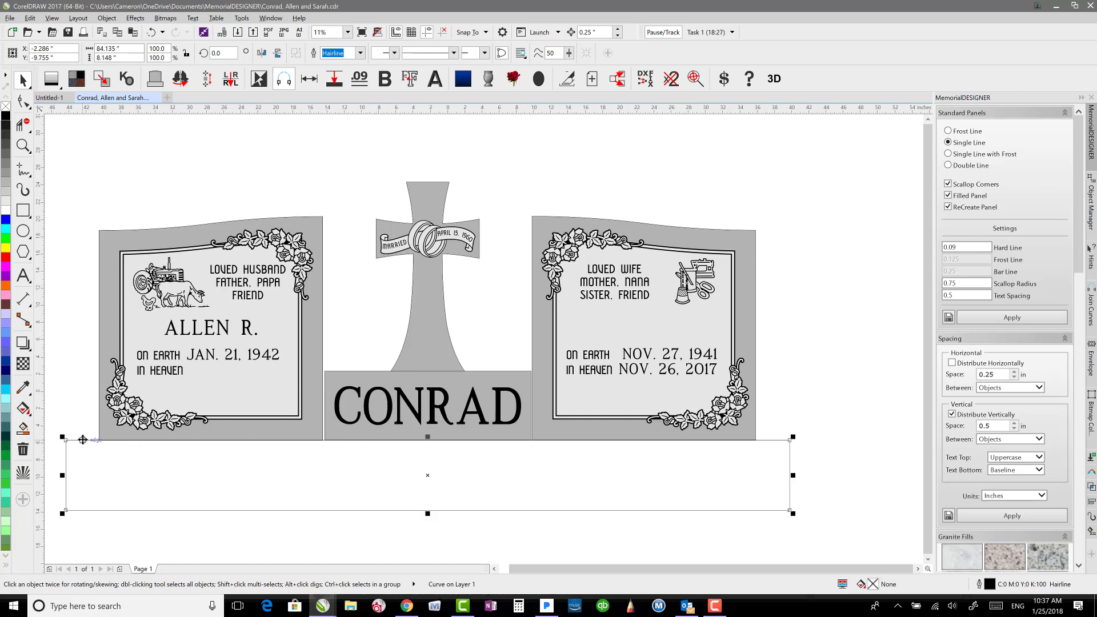
key("ctrl+1")
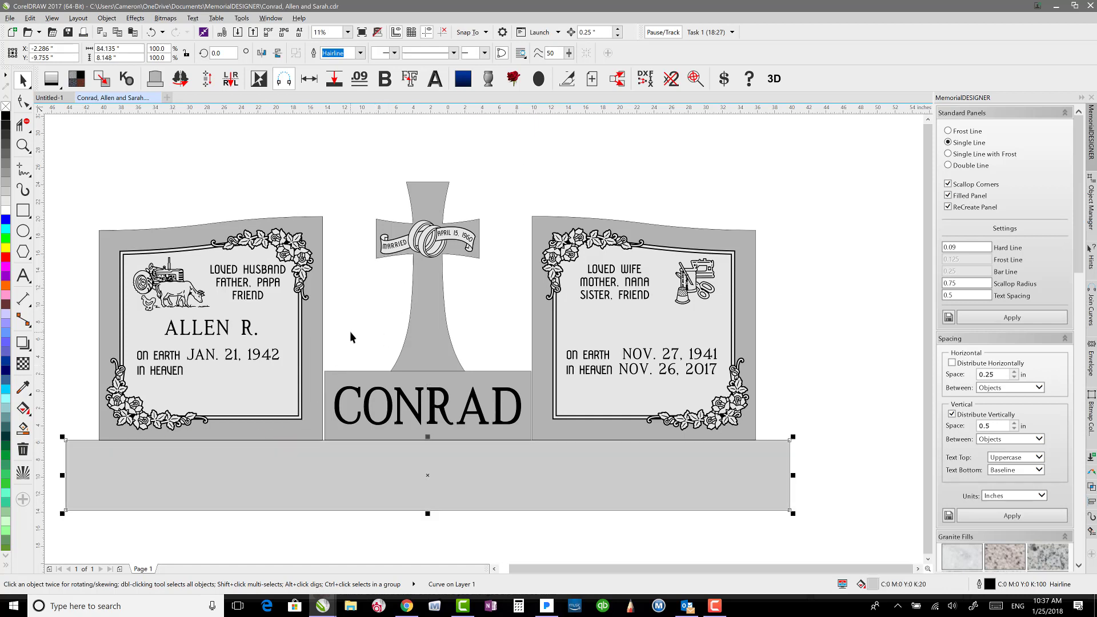
left_click(350, 331)
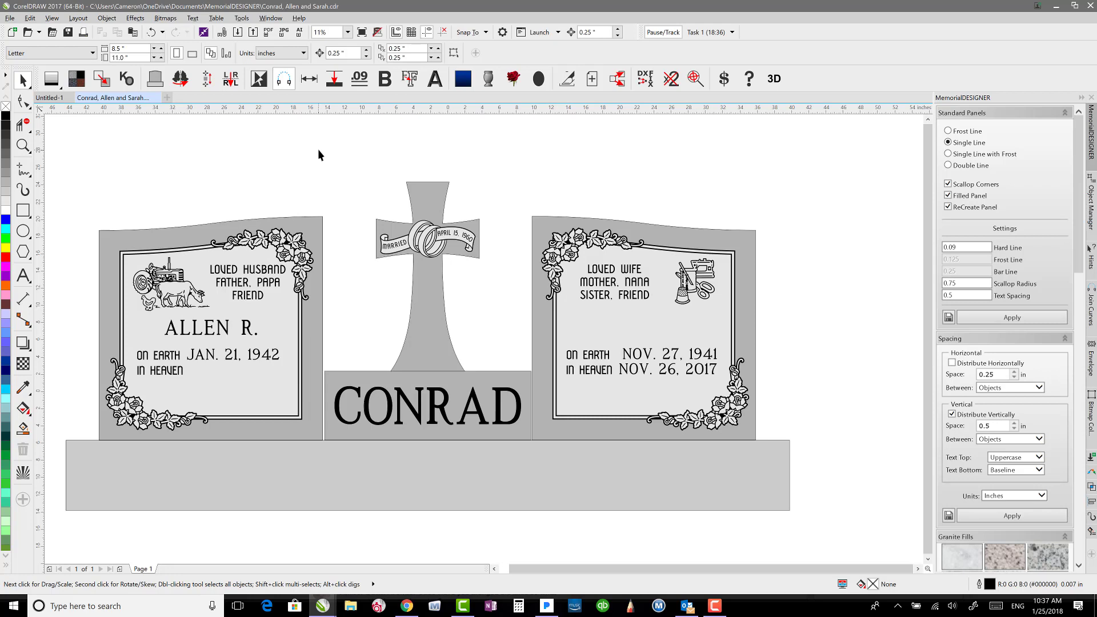
- Move the cross and centre block with their artwork so the block's lower corner meets the left tablet's lower corner
left_click_drag(318, 167, 546, 448)
scroll(327, 455, "up", 6)
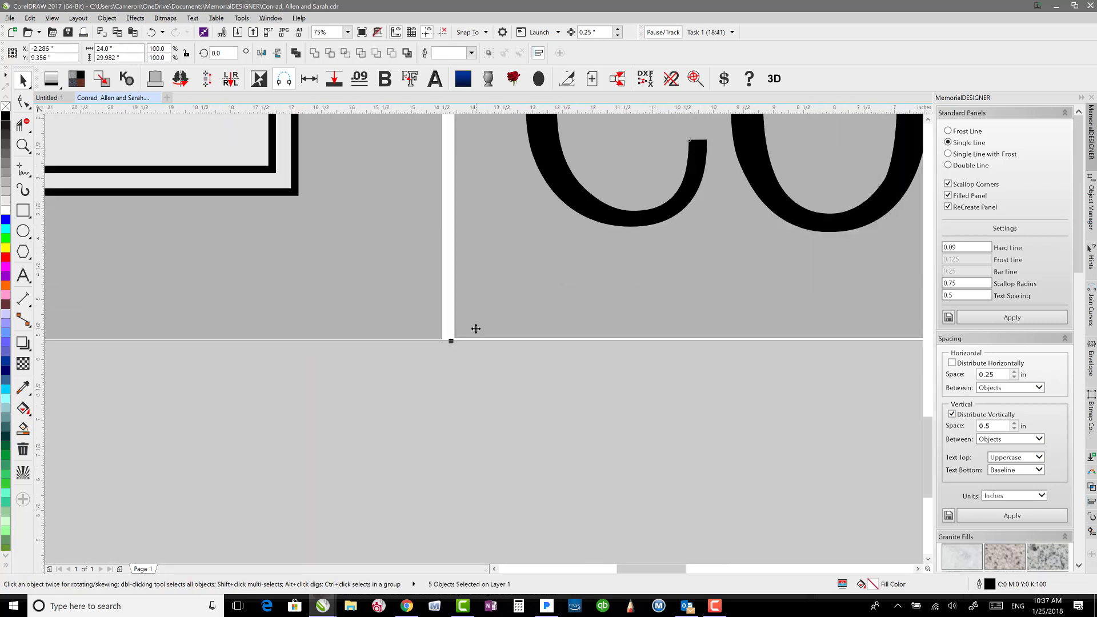
left_click_drag(467, 341, 448, 348)
scroll(482, 337, "down", 5)
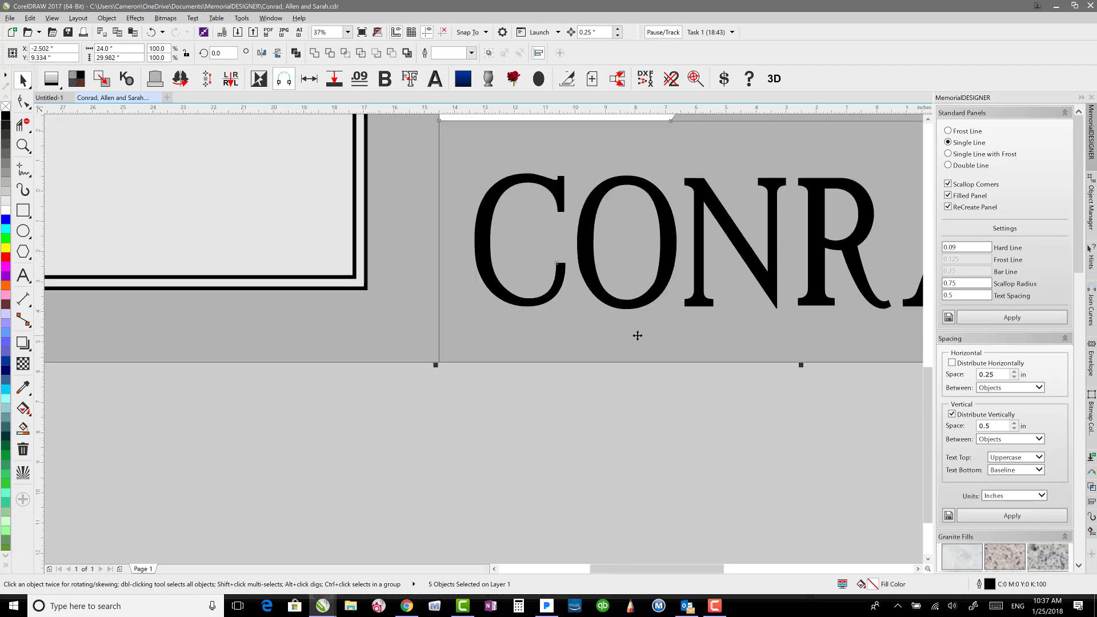
scroll(765, 354, "down", 2)
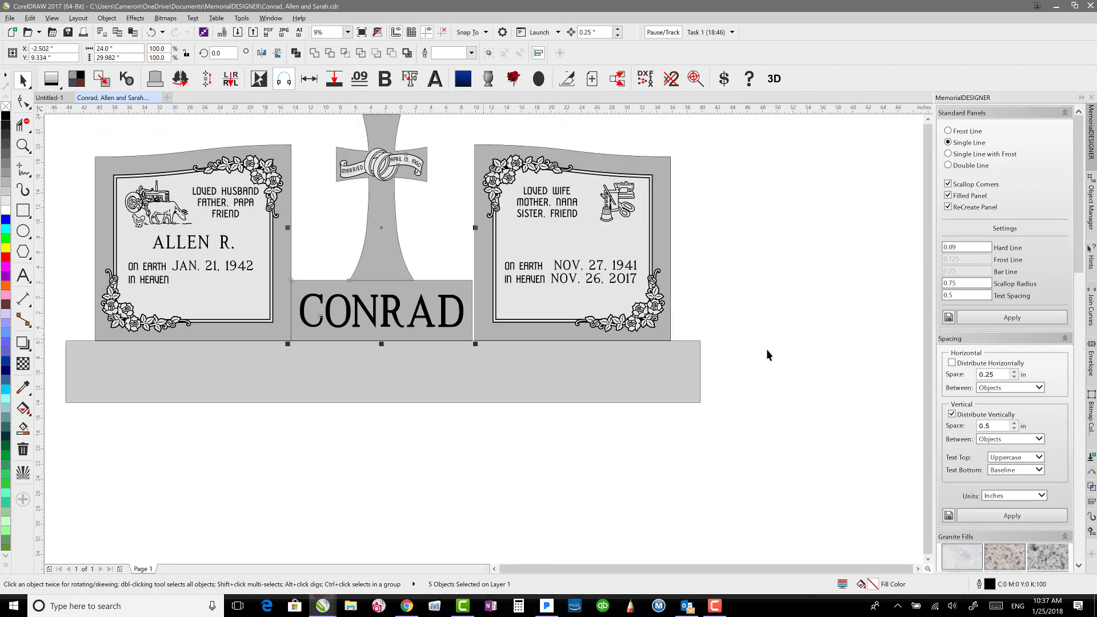
- Move the right tablet with its artwork so its lower corner meets the centre block's lower corner
left_click_drag(458, 122, 698, 343)
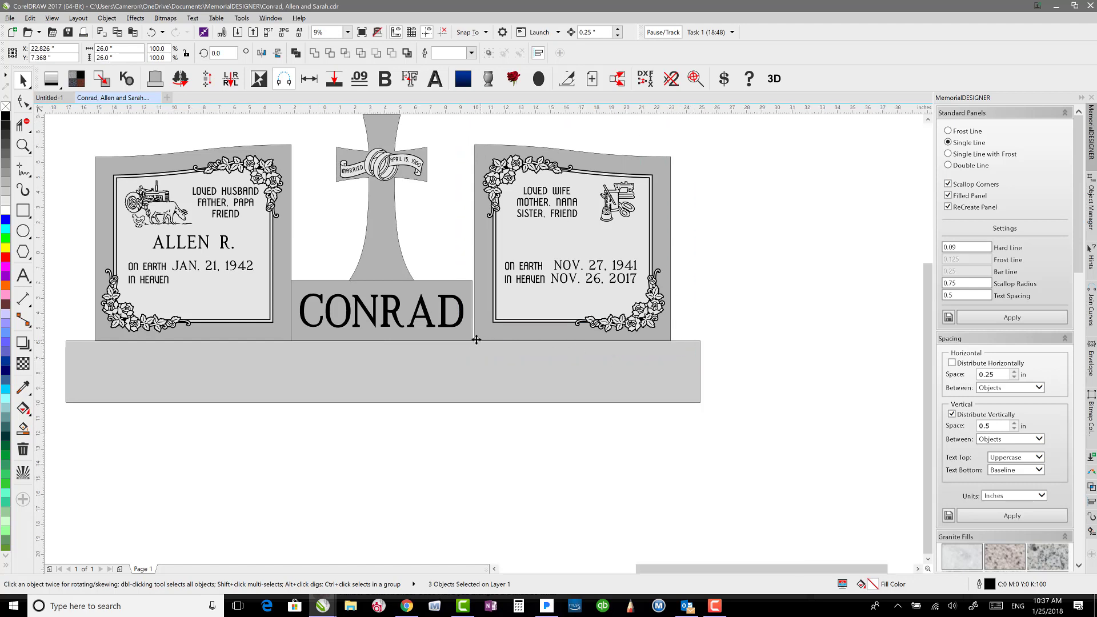
scroll(478, 337, "up", 8)
left_click_drag(471, 347, 395, 358)
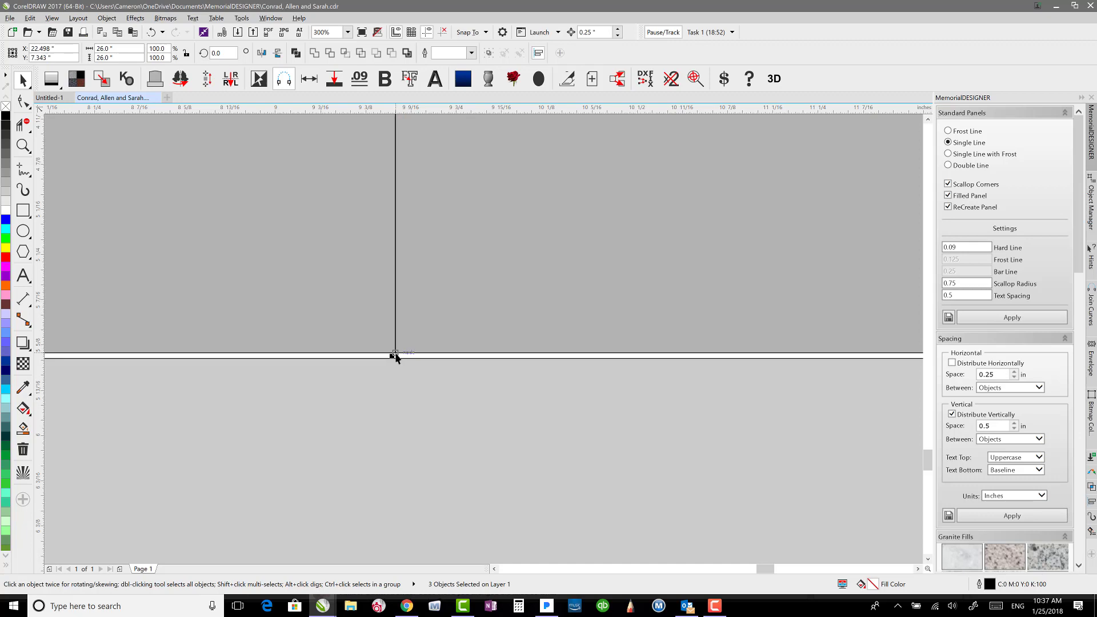
key("F4")
- Move the long base up flush against the bottom edges of the tablets and centre block
left_click(419, 465)
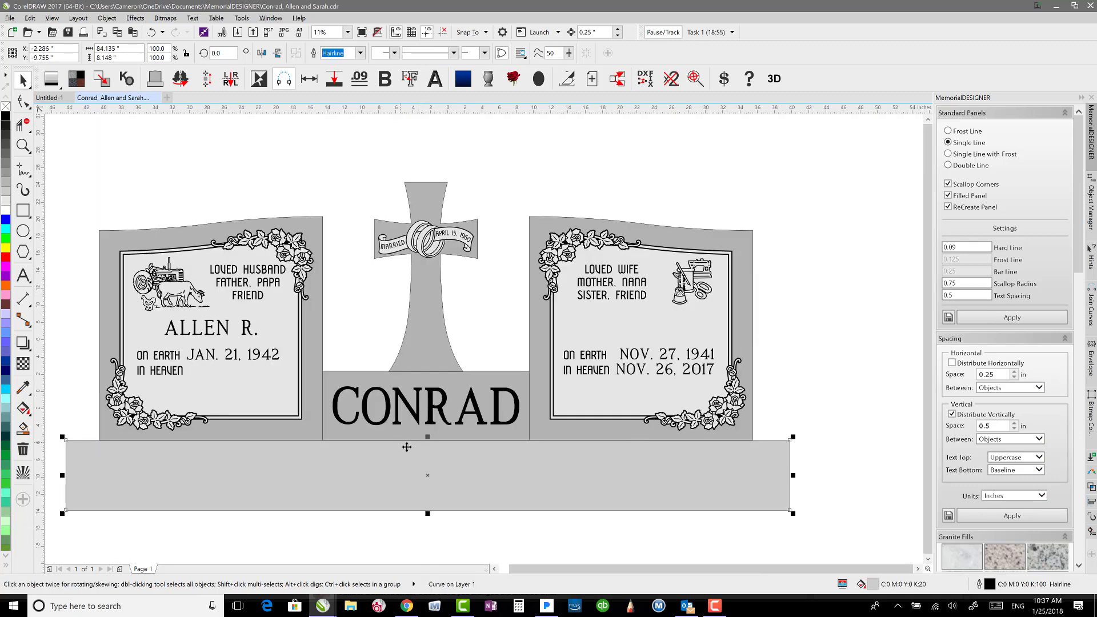
scroll(419, 464, "up", 5)
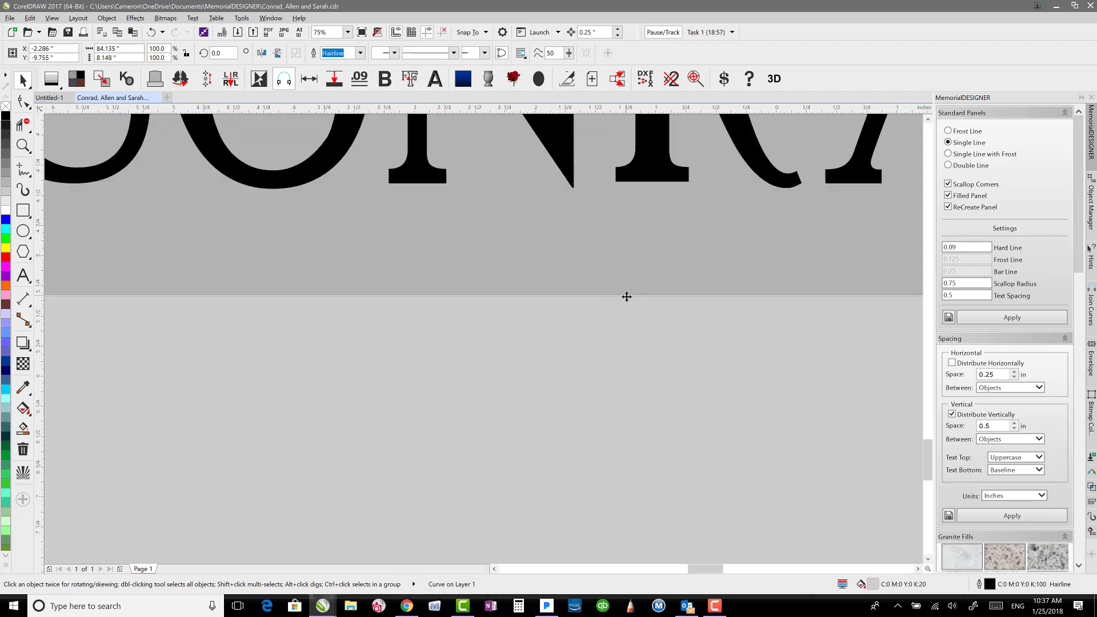
scroll(623, 297, "up", 2)
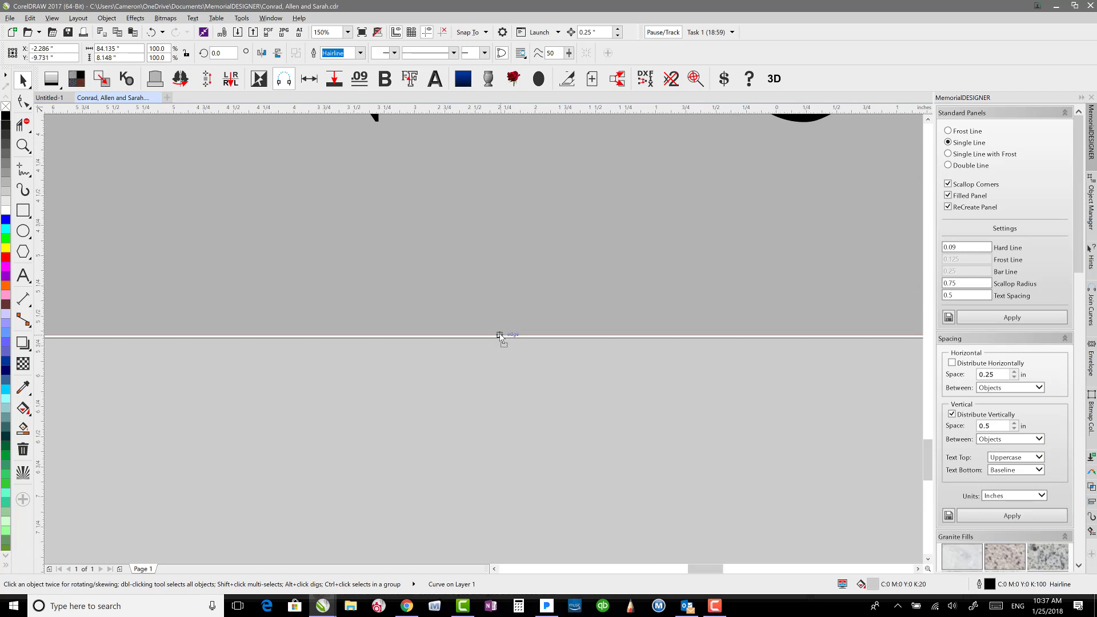
- Close the remaining gap between the long base's upper edge and the stones standing on it
left_click_drag(500, 335, 500, 333)
scroll(486, 349, "down", 7)
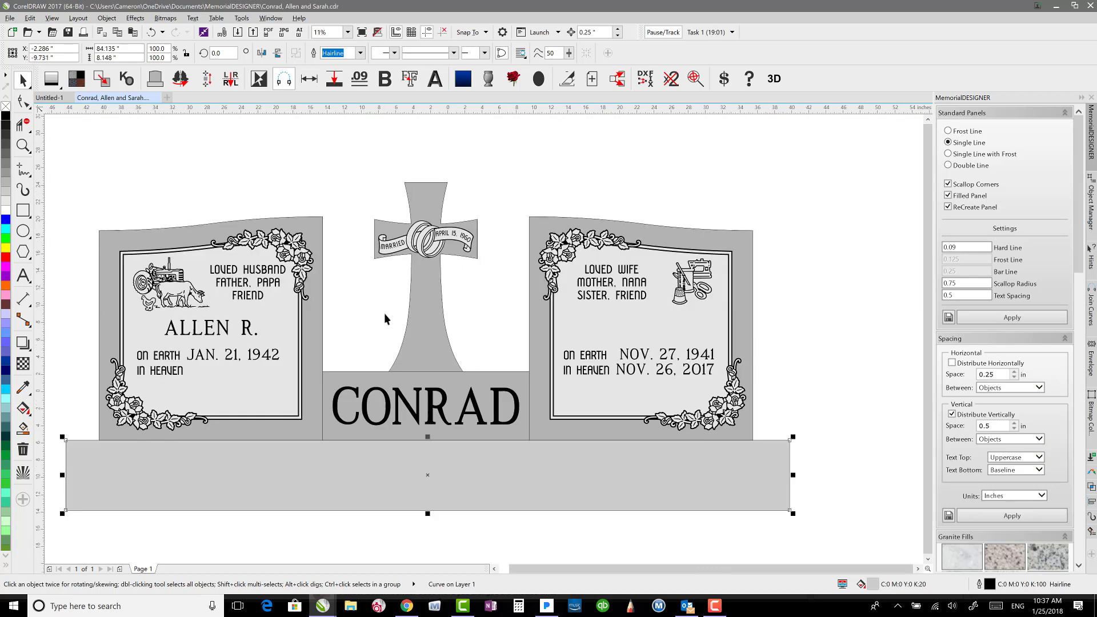
left_click(369, 311)
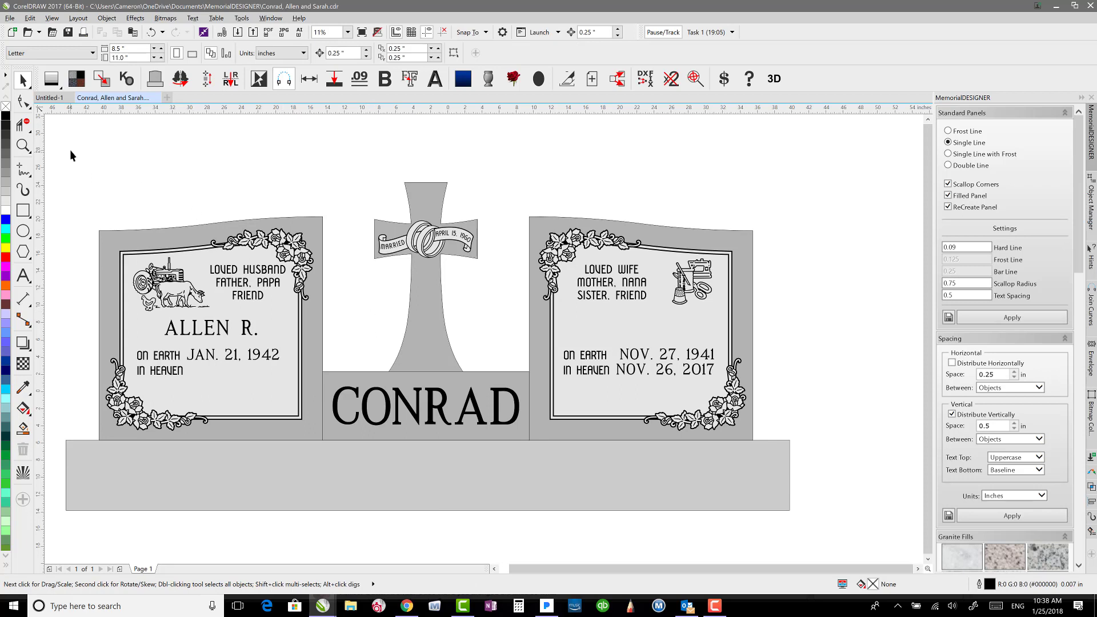
- Centre the tablets, cross and block with their artwork horizontally over the long base as one group, and ungroup all objects
left_click_drag(75, 138, 777, 458)
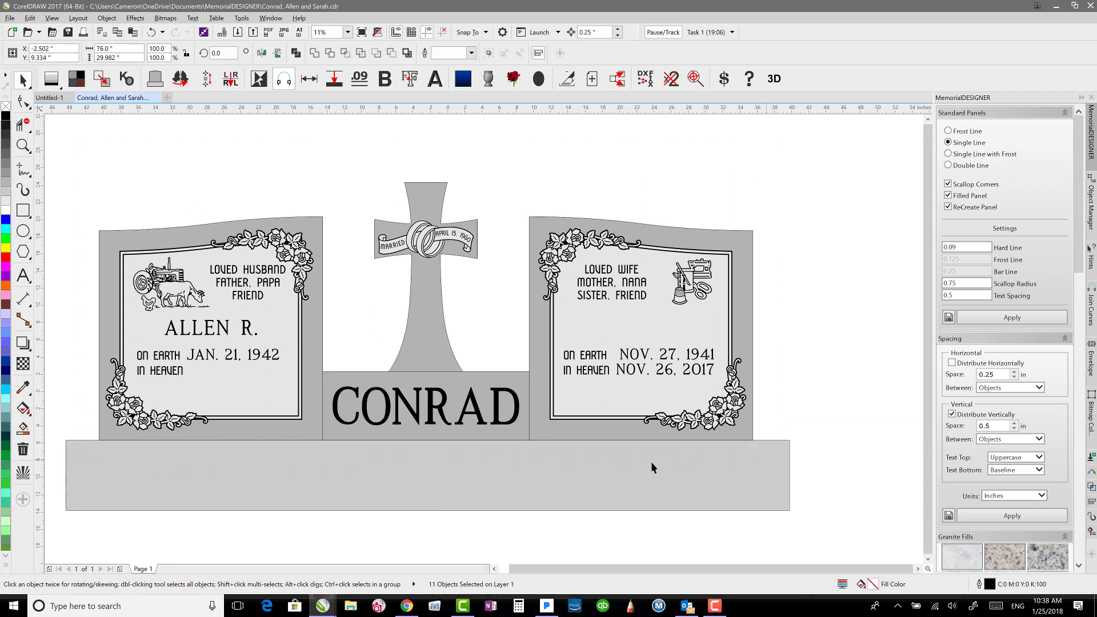
left_click(424, 469, "shift")
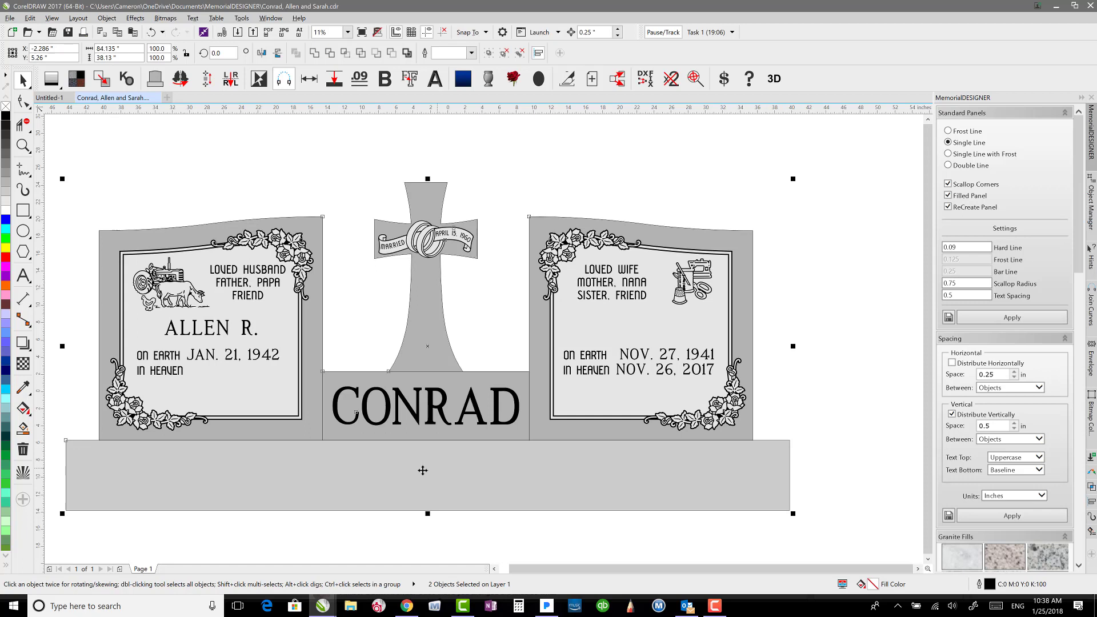
key("c")
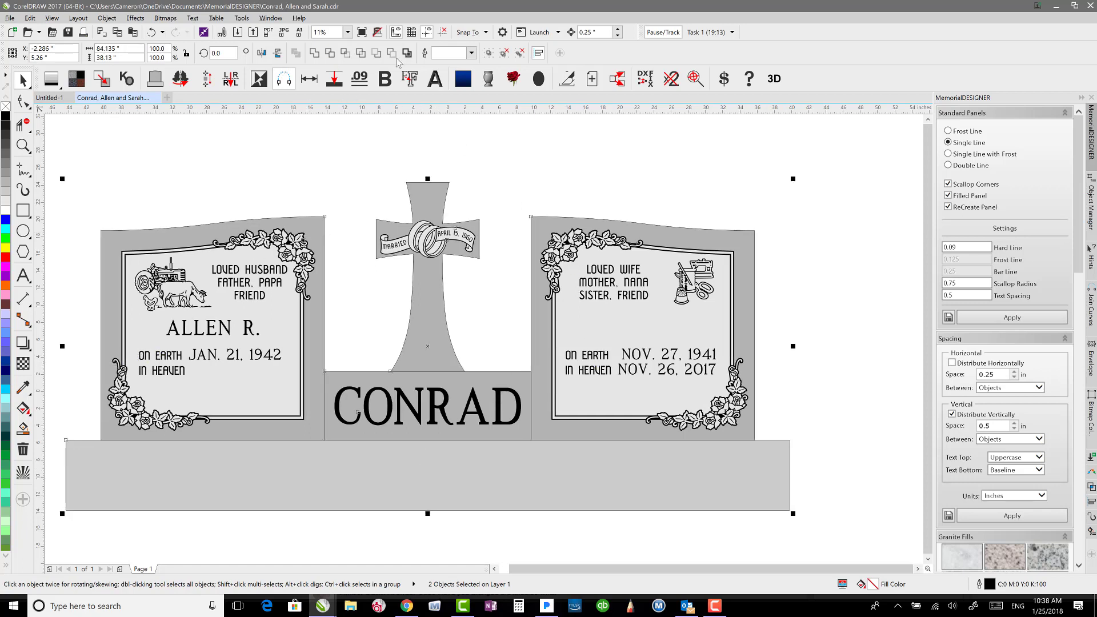
left_click(520, 53)
left_click(488, 141)
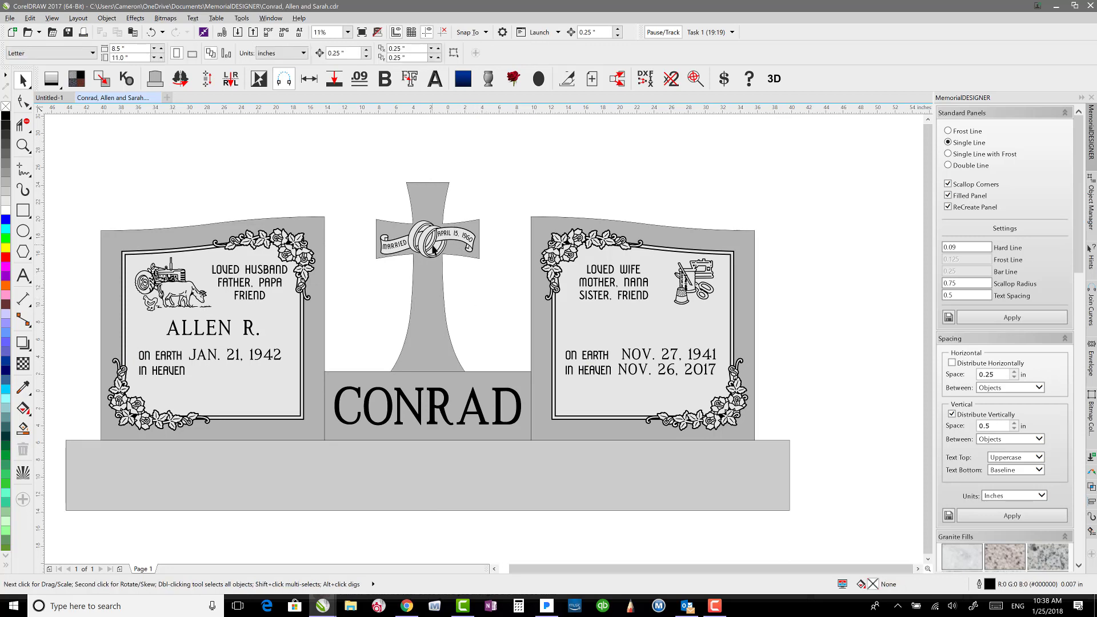
- Remove the light fill from the openings of the wedding rings so the cross's grey shows through
scroll(432, 248, "up", 5)
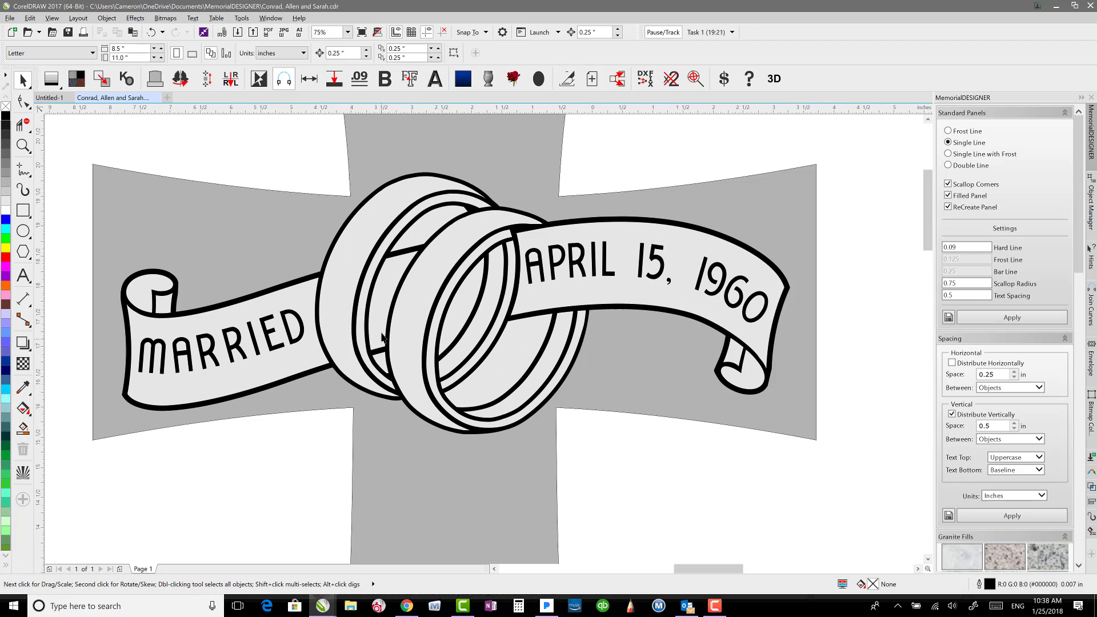
left_click(132, 79)
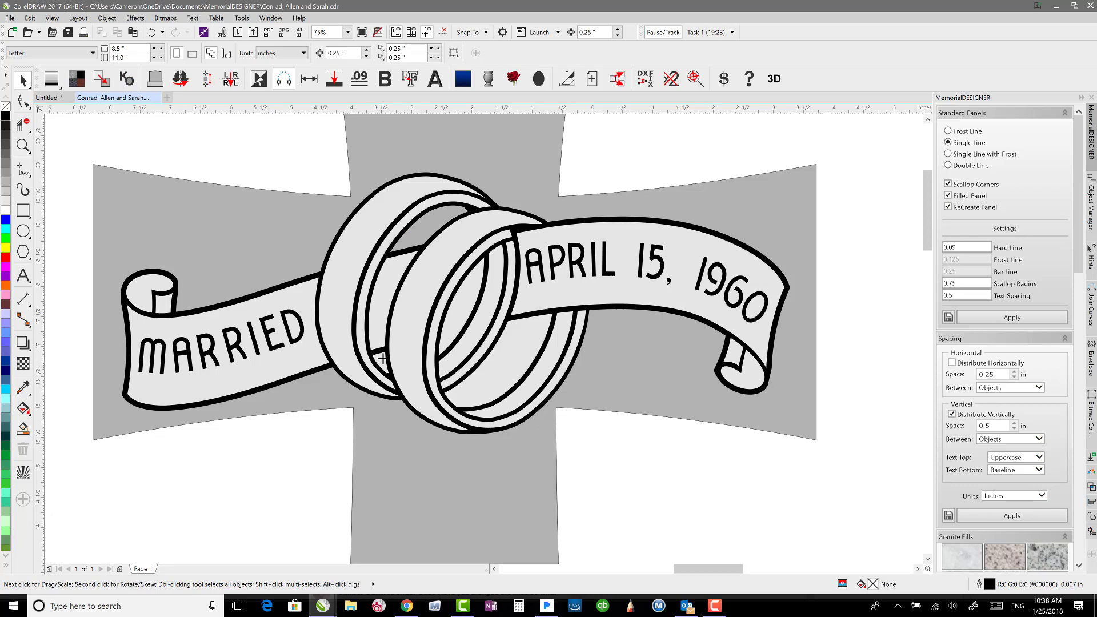
left_click(507, 366)
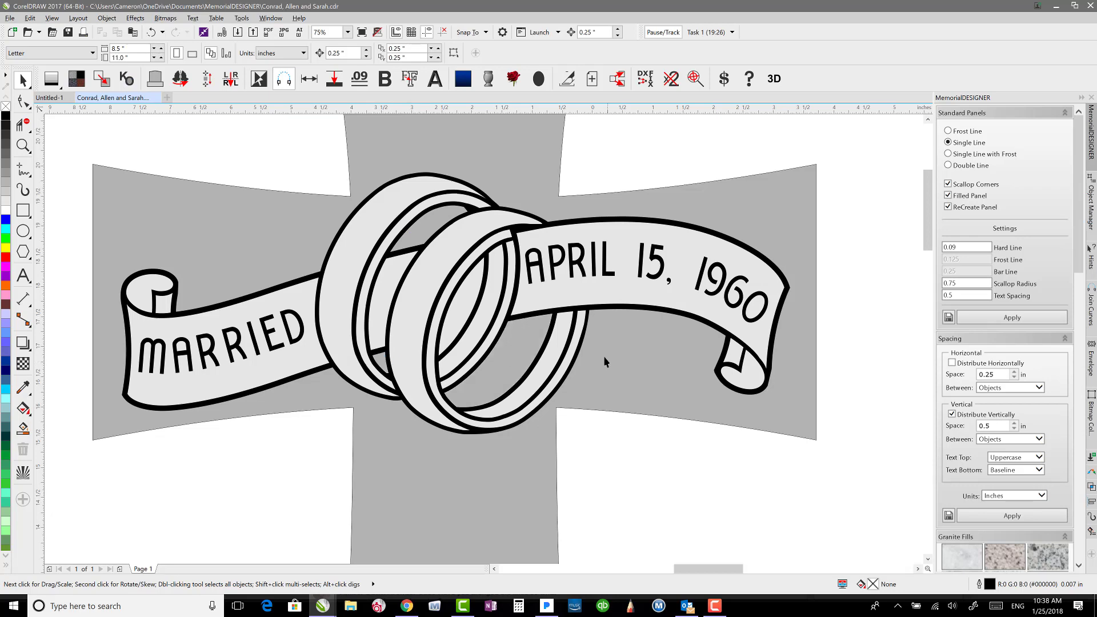
scroll(603, 355, "down", 5)
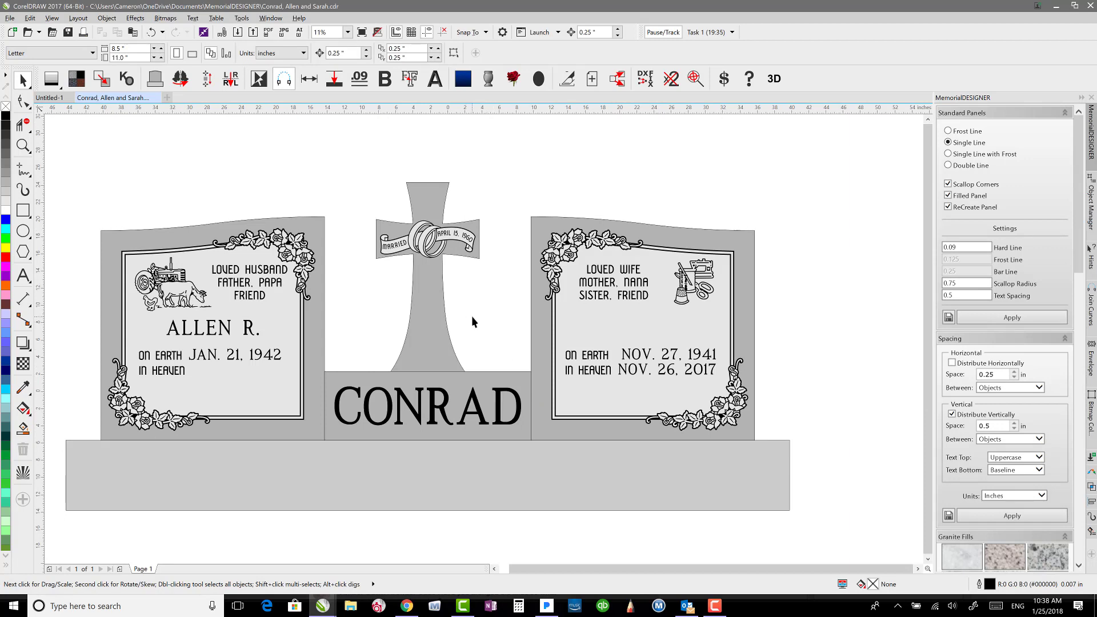
- Draw a rectangle about 76 by 3.1 inches across the lower part of both tablets and the centre block, and fill it black
left_click(22, 211)
left_click_drag(100, 440, 754, 413)
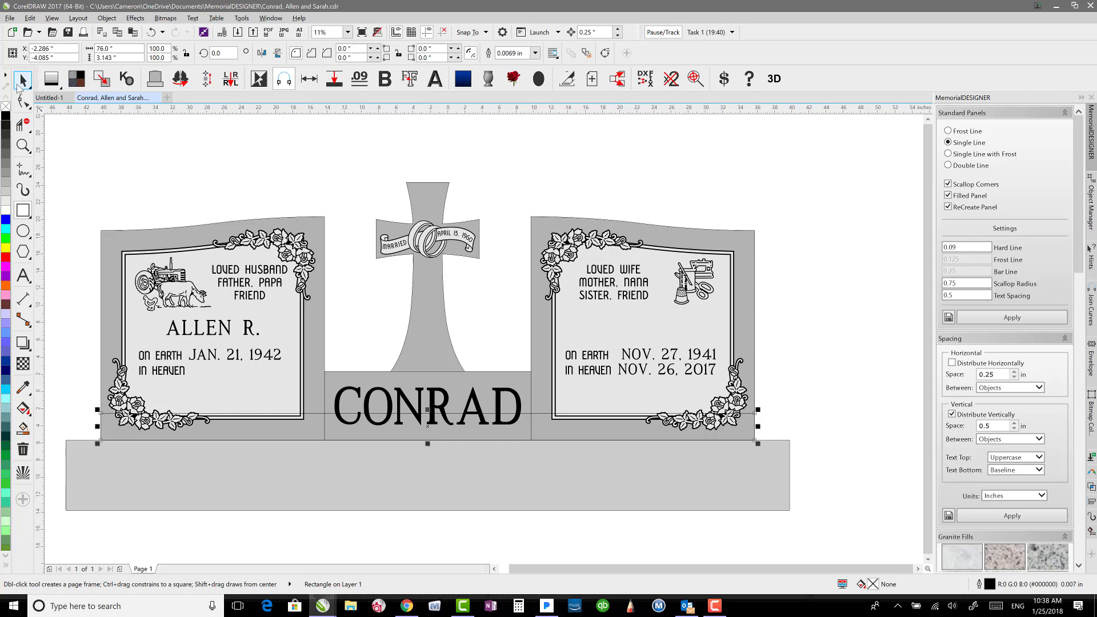
left_click(22, 80)
left_click(5, 115)
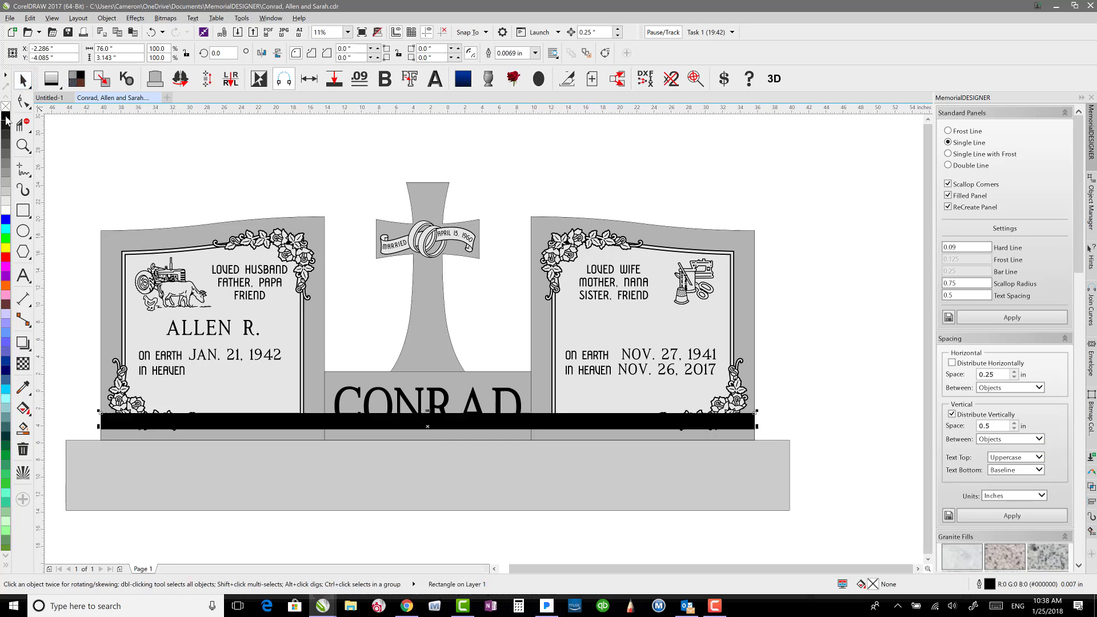
- Apply a linear fountain transparency to the black rectangle so it fades upward from the base like a shadow
left_click(23, 363)
left_click_drag(383, 463, 383, 415)
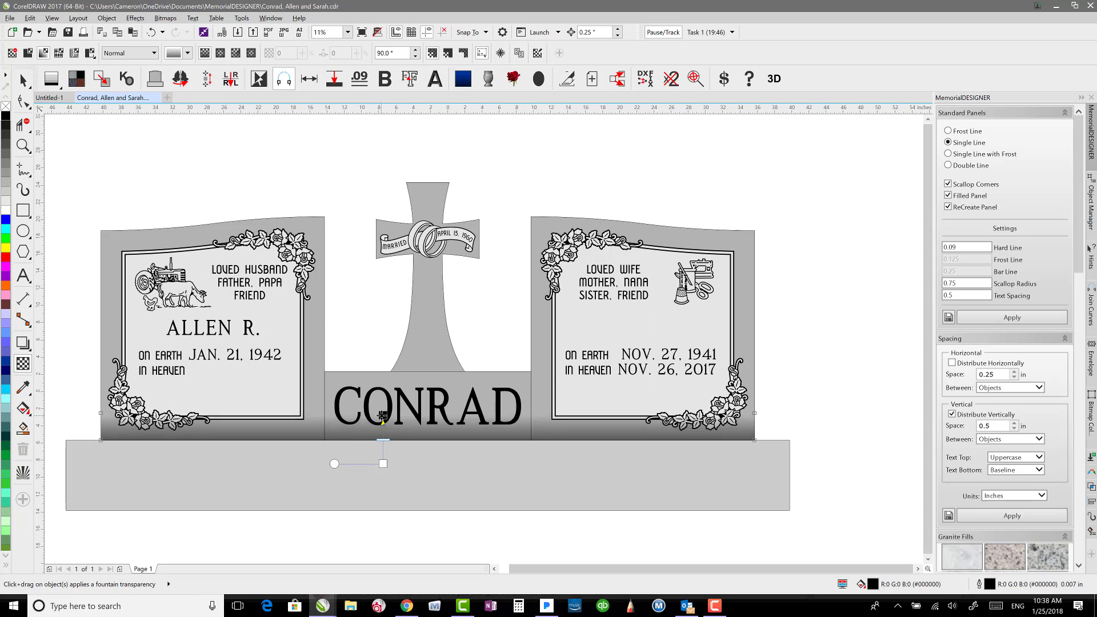
left_click(383, 416)
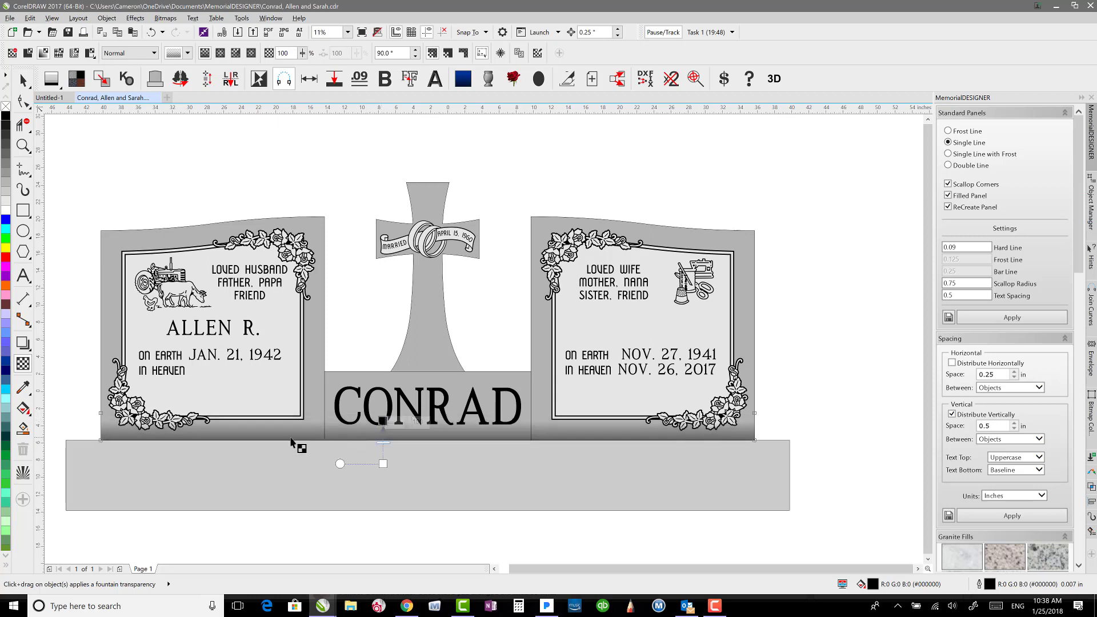
left_click(23, 80)
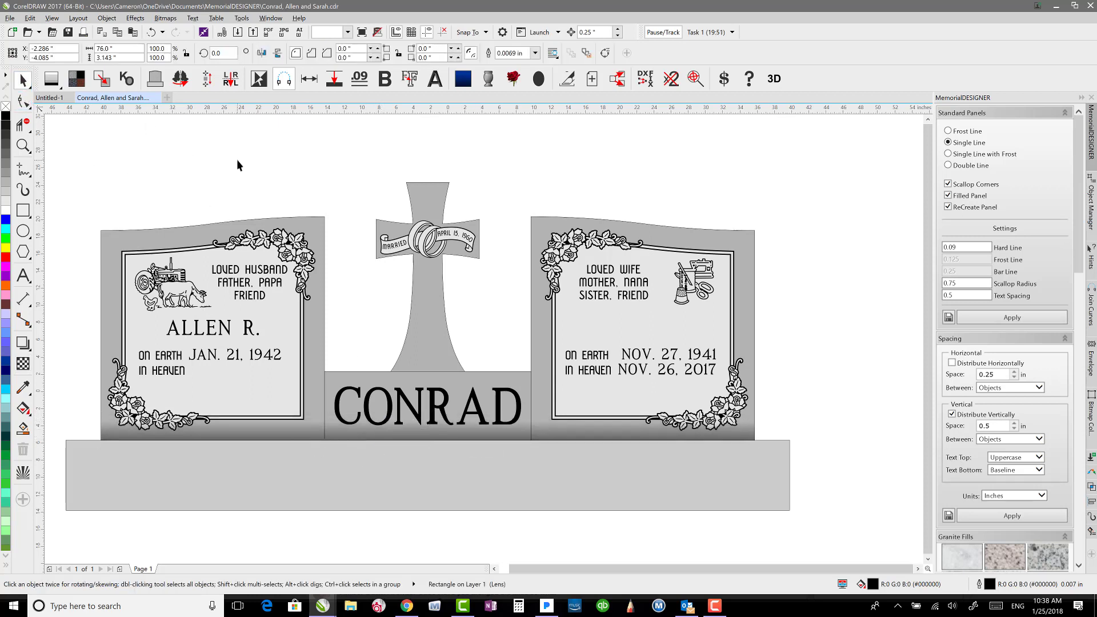
left_click(236, 162)
- Add a shadow fading upward from the cross's foot, using a black-filled in-place copy of the cross with linear fountain transparency
left_click(430, 346)
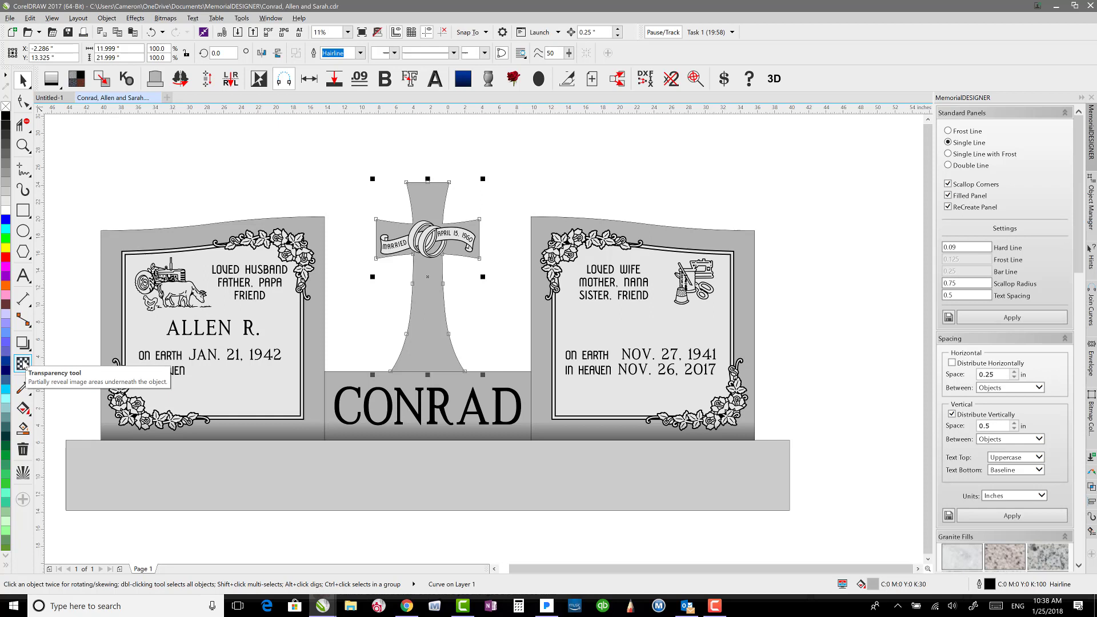
left_click(6, 115)
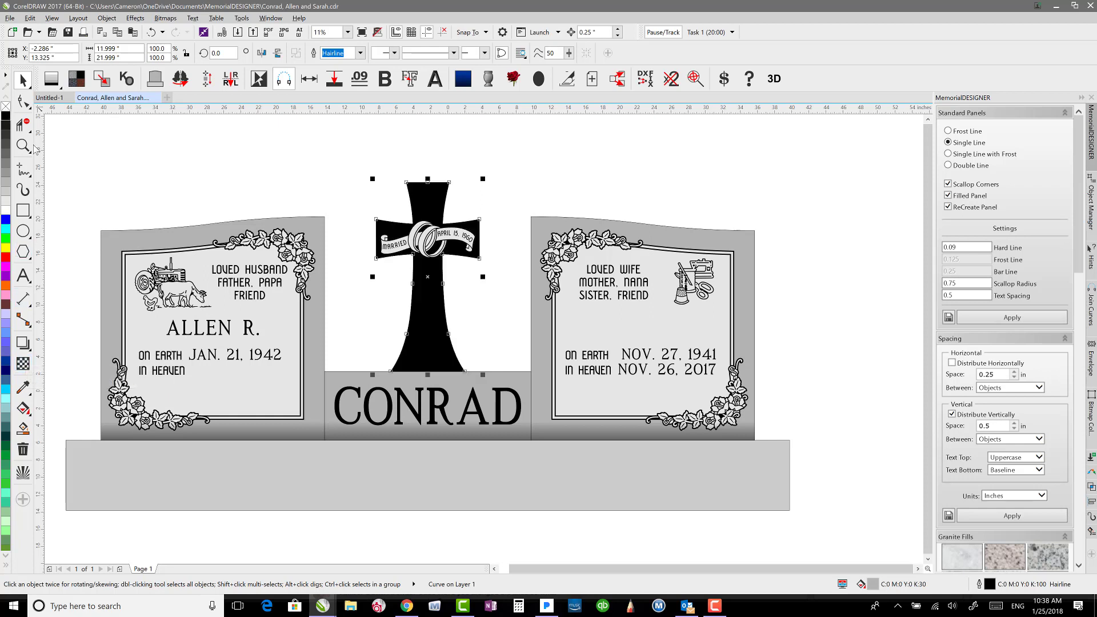
left_click(23, 363)
left_click_drag(423, 400, 424, 360)
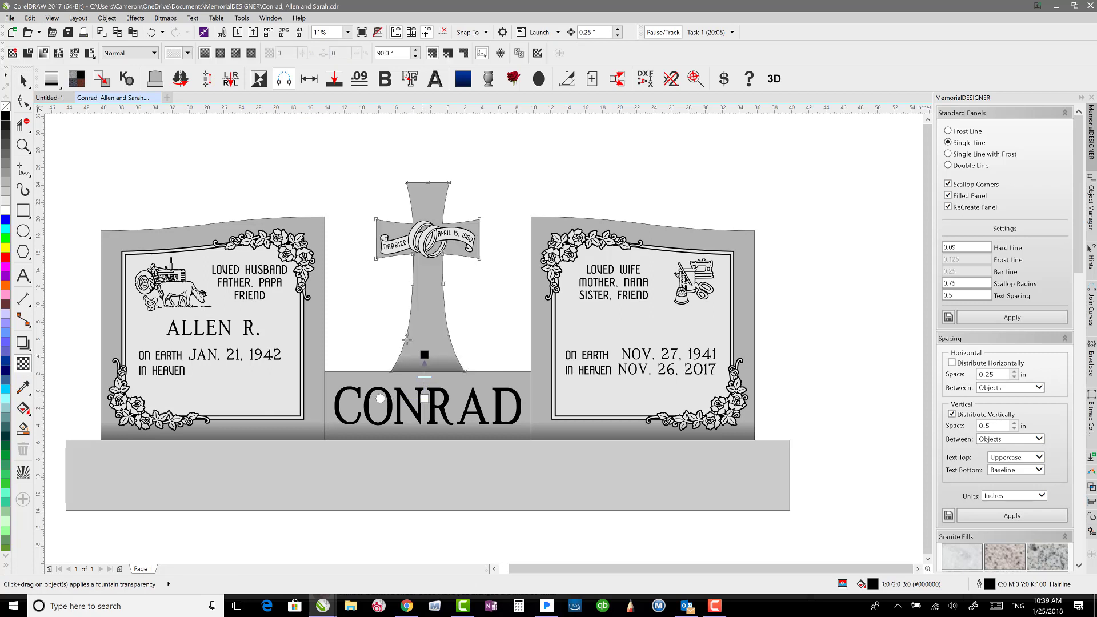
left_click(23, 80)
left_click(303, 165)
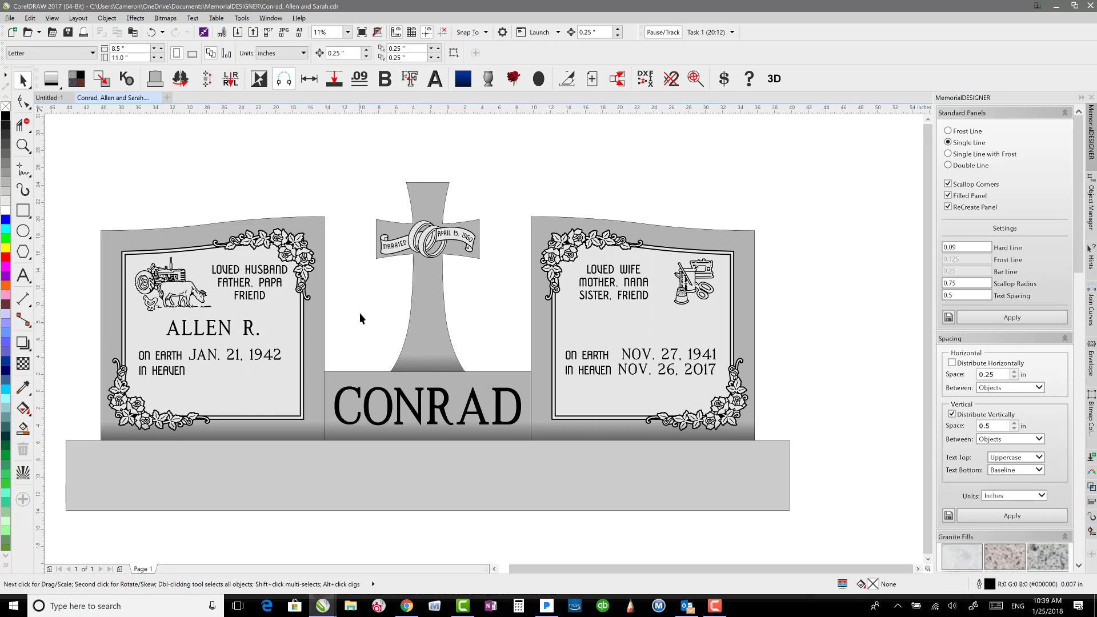
- Apply the Bronze drop shadow preset to the centre block beneath the cross
left_click(333, 375)
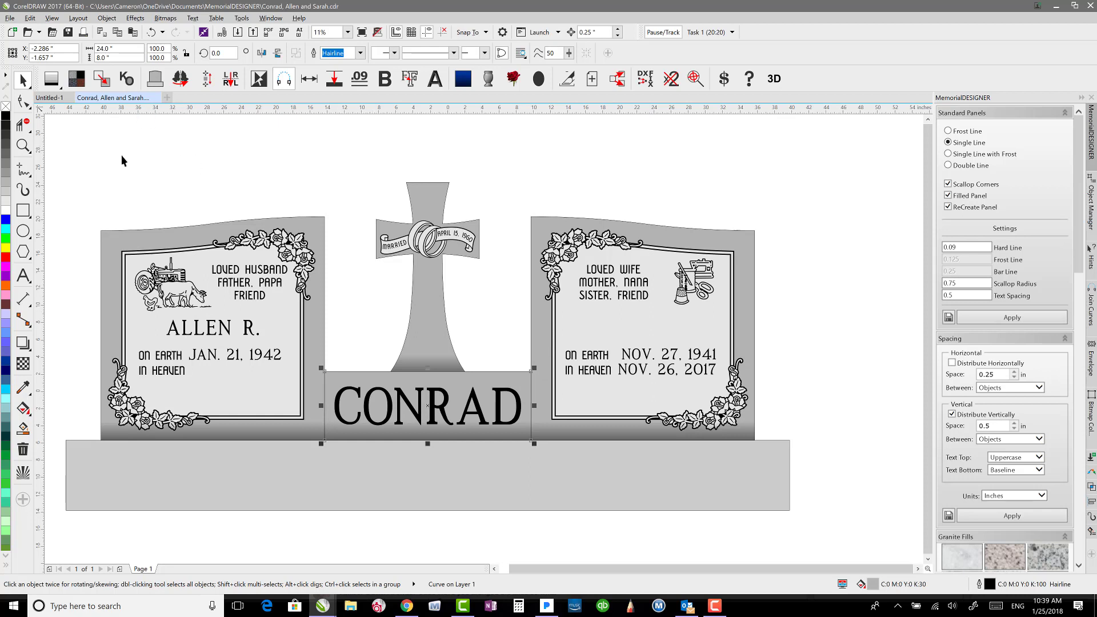
left_click(23, 343)
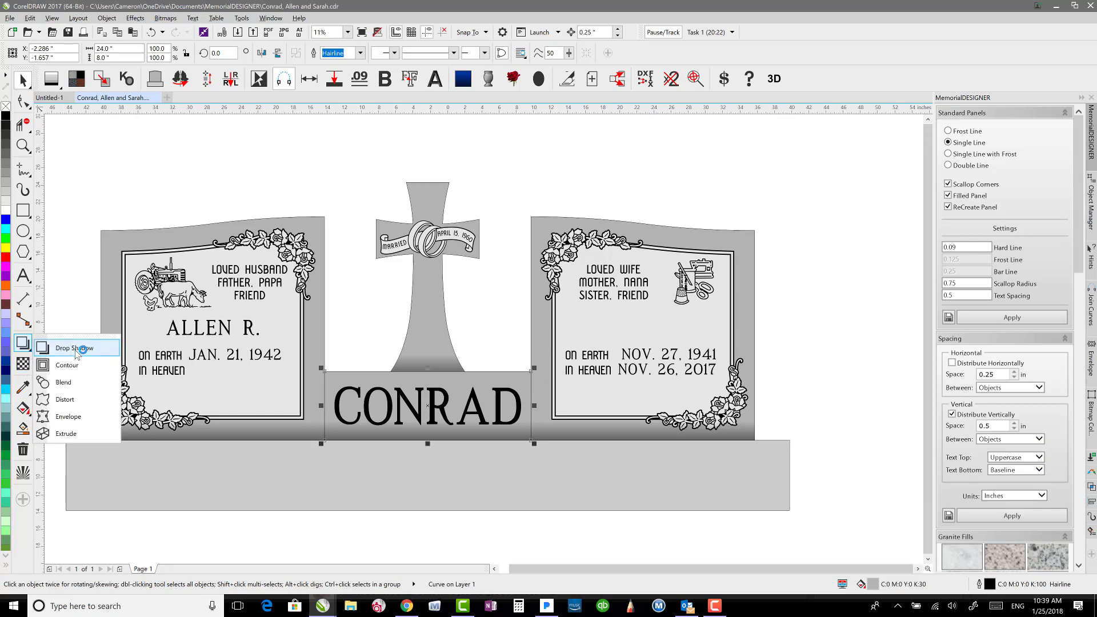
left_click(79, 350)
left_click(34, 52)
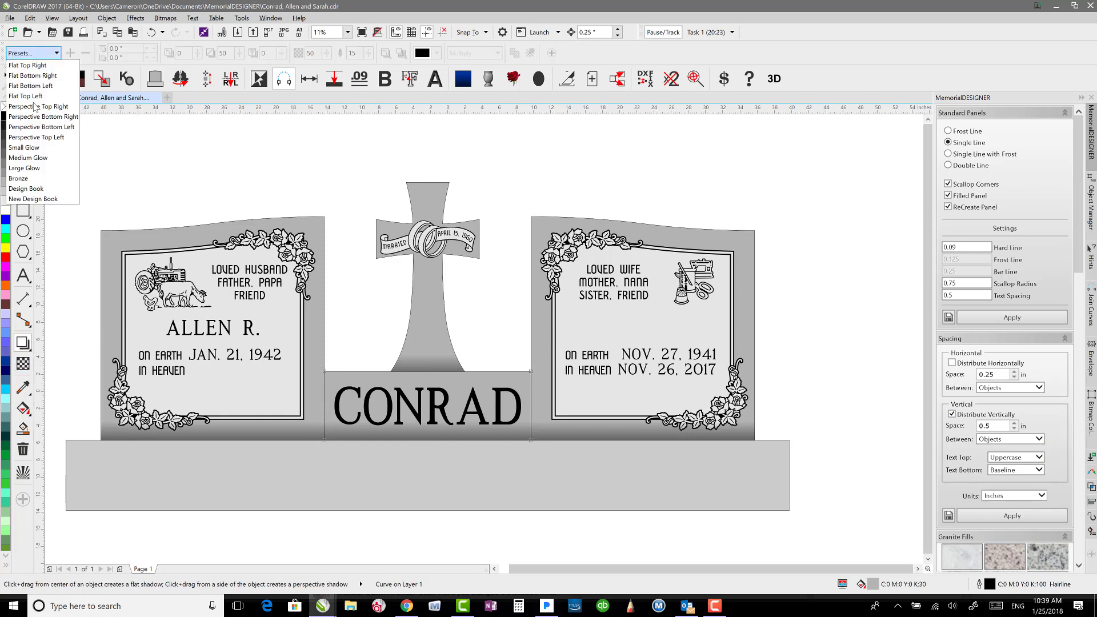
left_click(30, 176)
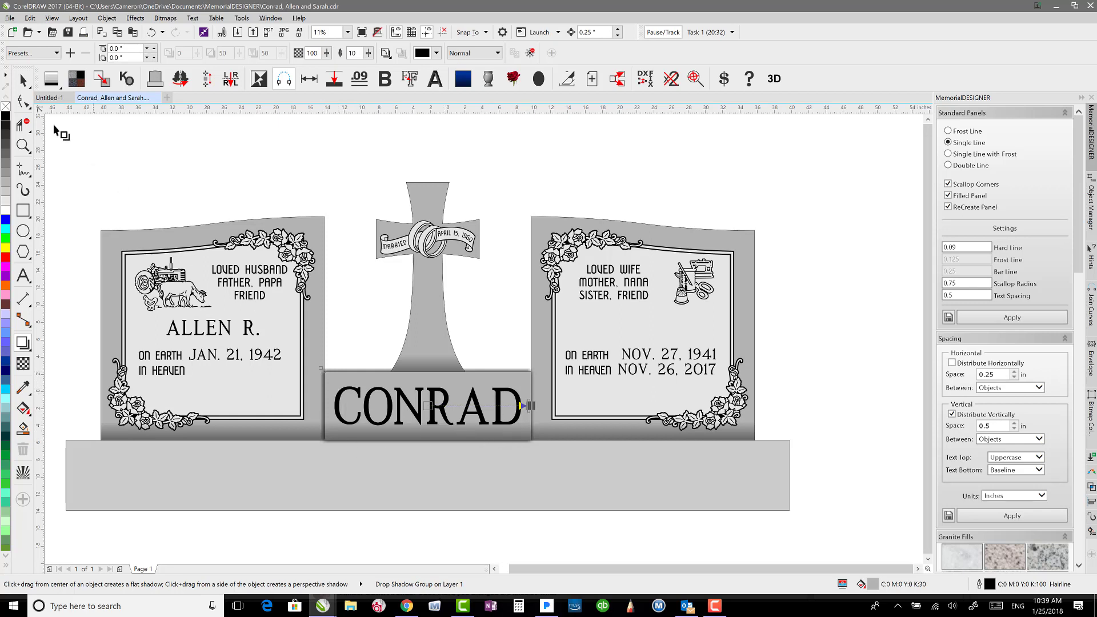
left_click(23, 80)
- Bring the long base, and the cross with its artwork, in front of the centre block's drop shadow
left_click(237, 457)
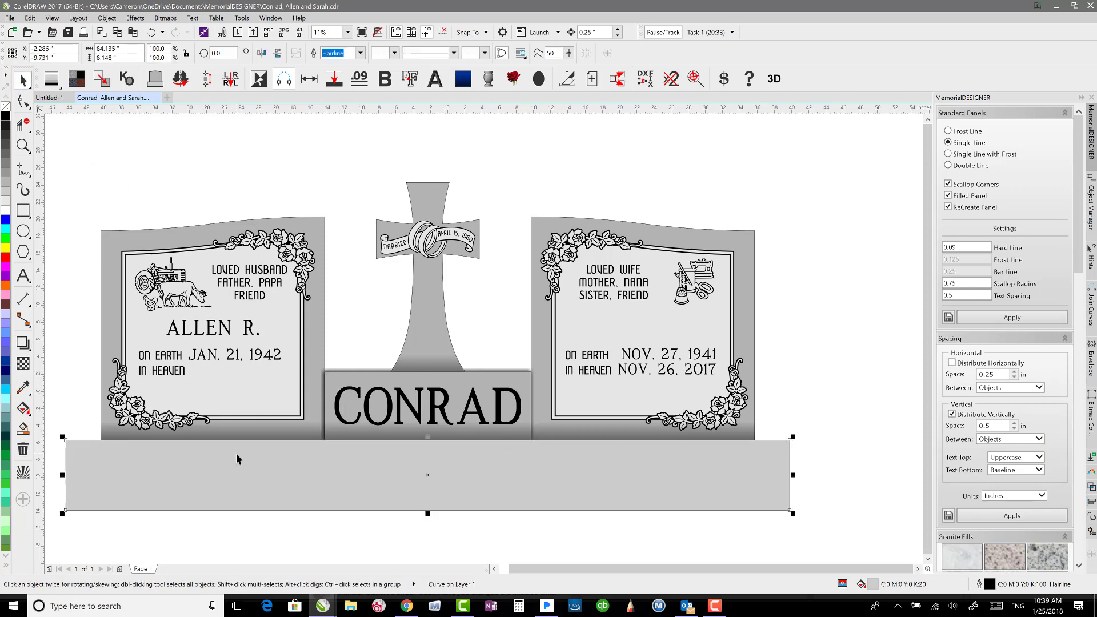
left_click_drag(362, 156, 506, 393)
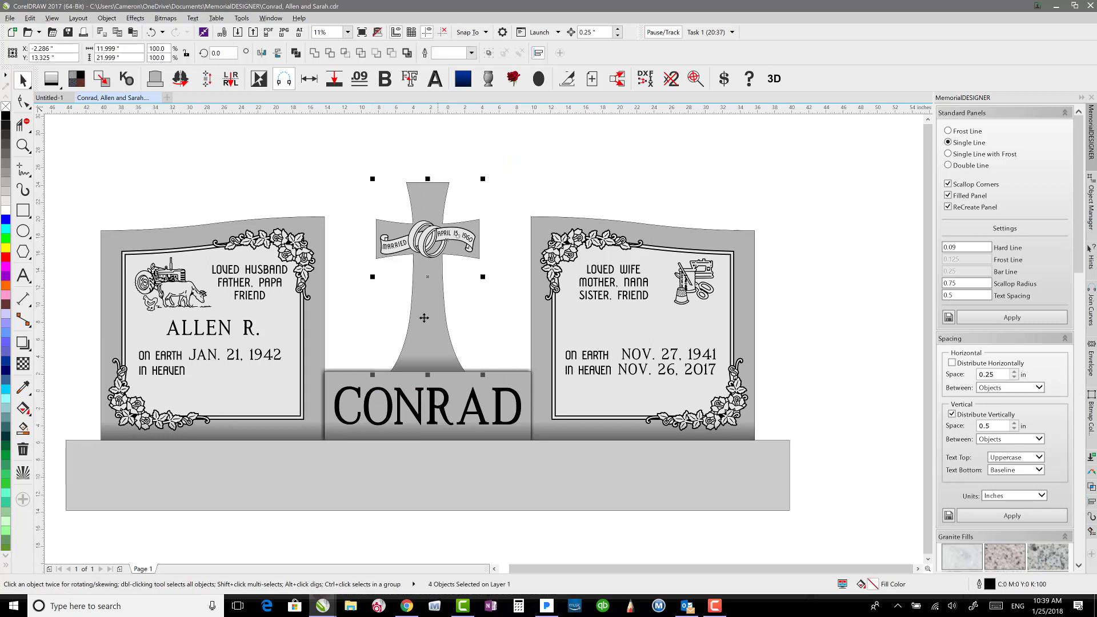
left_click(330, 182)
- Break the centre block's drop shadow group apart so the shadow becomes a separate object
left_click(348, 370)
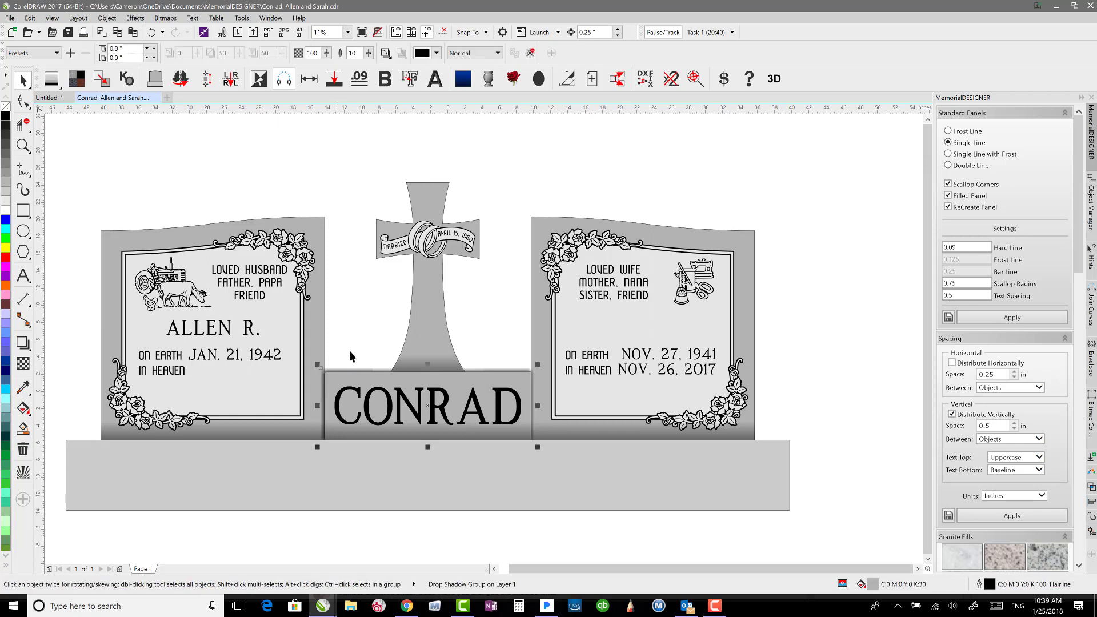
left_click(108, 18)
left_click(156, 186)
- Convert the separated shadow to a 150 dpi RGB Color (24-bit) bitmap with anti-aliasing and a transparent background
left_click(353, 369)
scroll(362, 375, "up", 2)
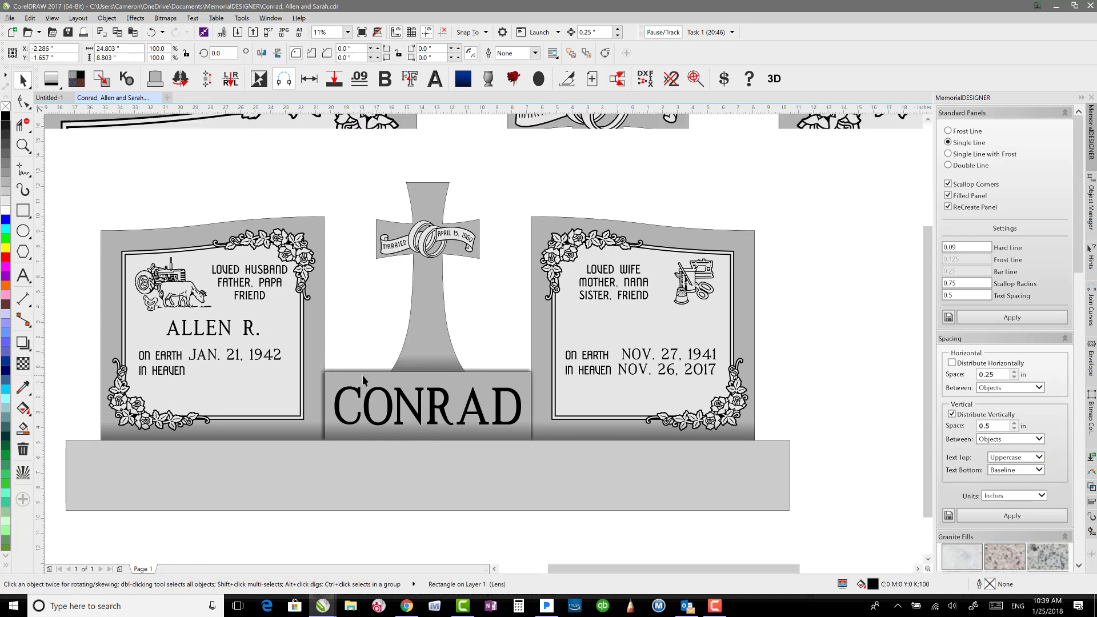
left_click(166, 18)
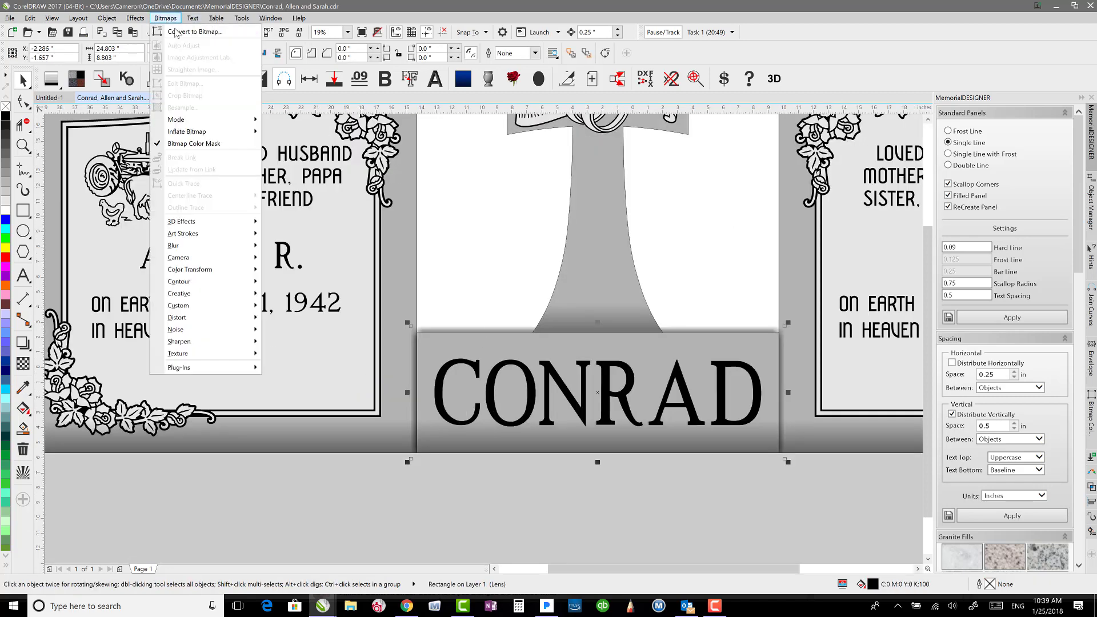
left_click(177, 32)
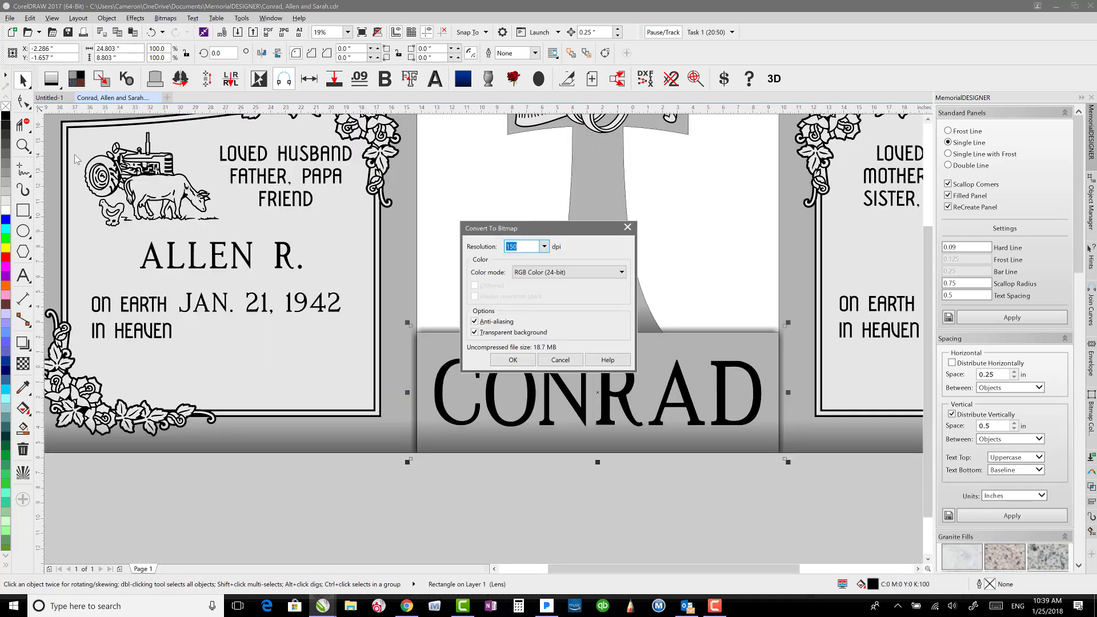
left_click(514, 360)
- Crop the shadow bitmap by lowering its upper nodes to the centre block's upper edge
key("F10")
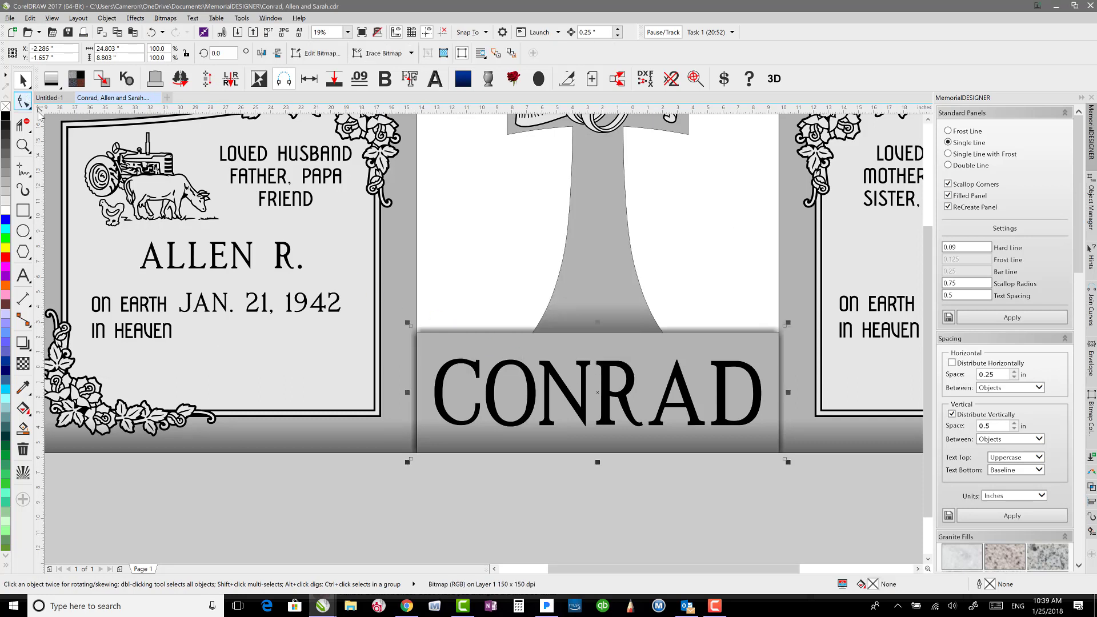
left_click_drag(785, 328, 785, 332)
left_click(723, 301)
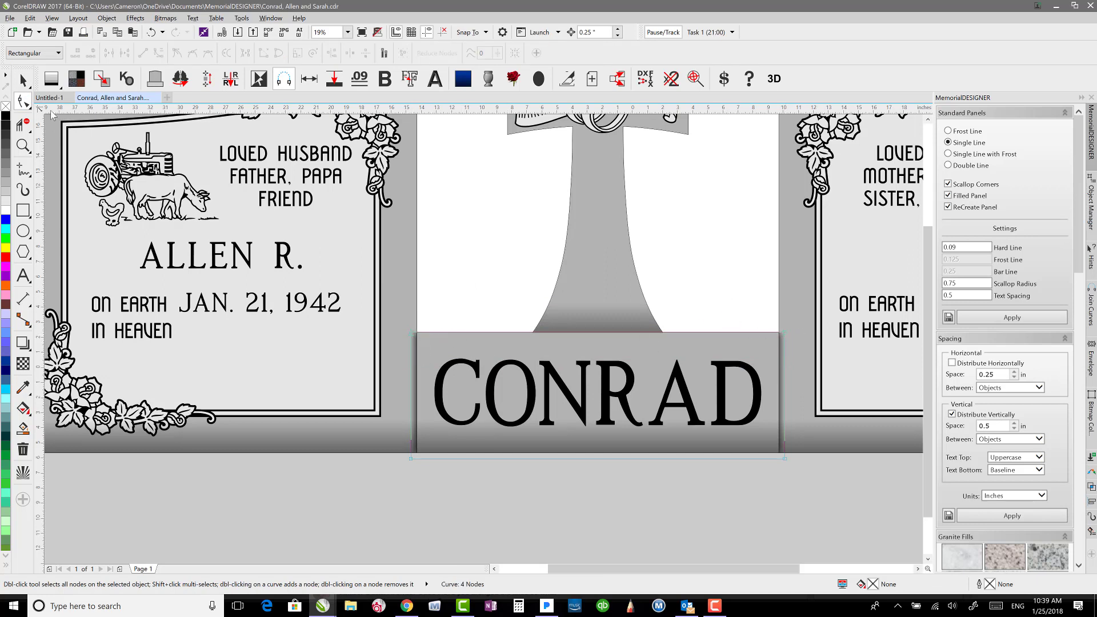
left_click(23, 80)
left_click(467, 251)
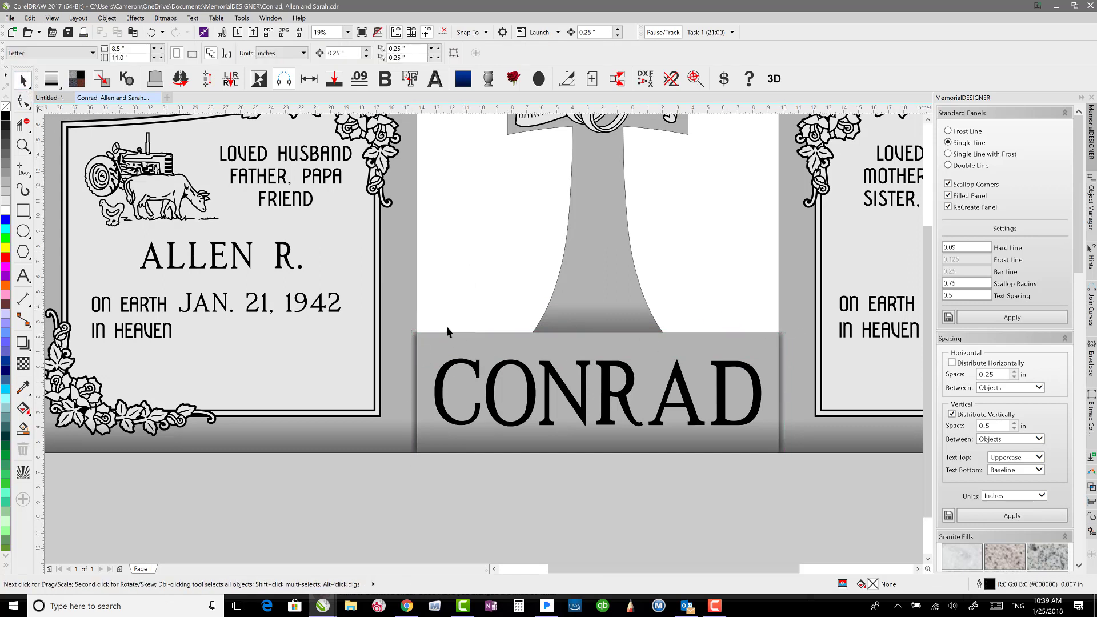
- Add a node to the shadow bitmap at the block's upper-left corner and lower the outer corner node to trim the shadow diagonally
left_click(414, 348)
scroll(414, 347, "up", 3)
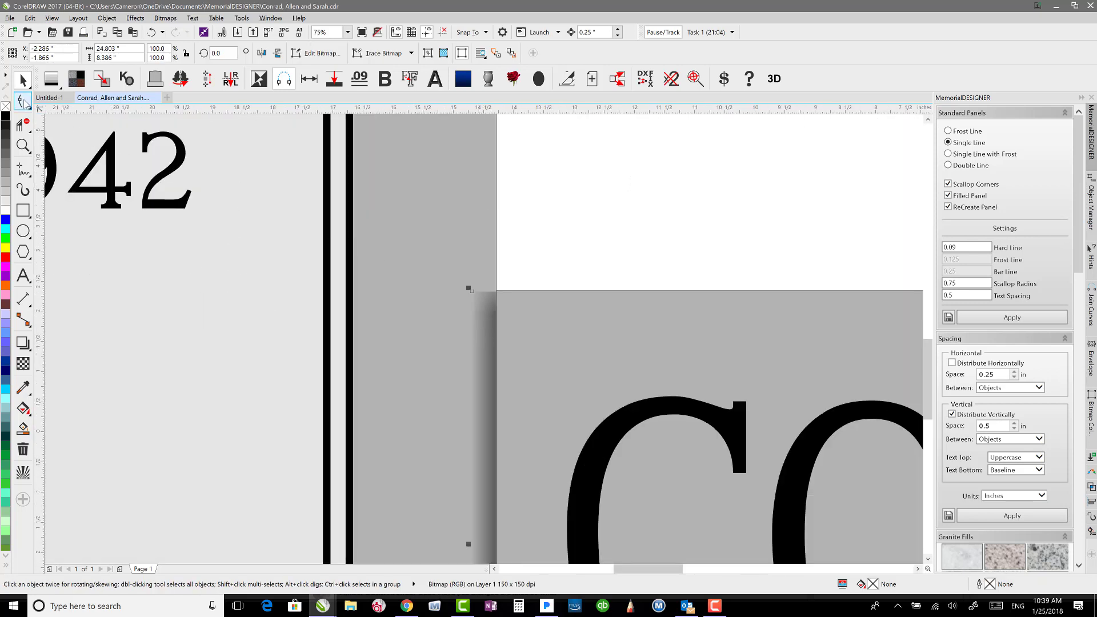
left_click(23, 101)
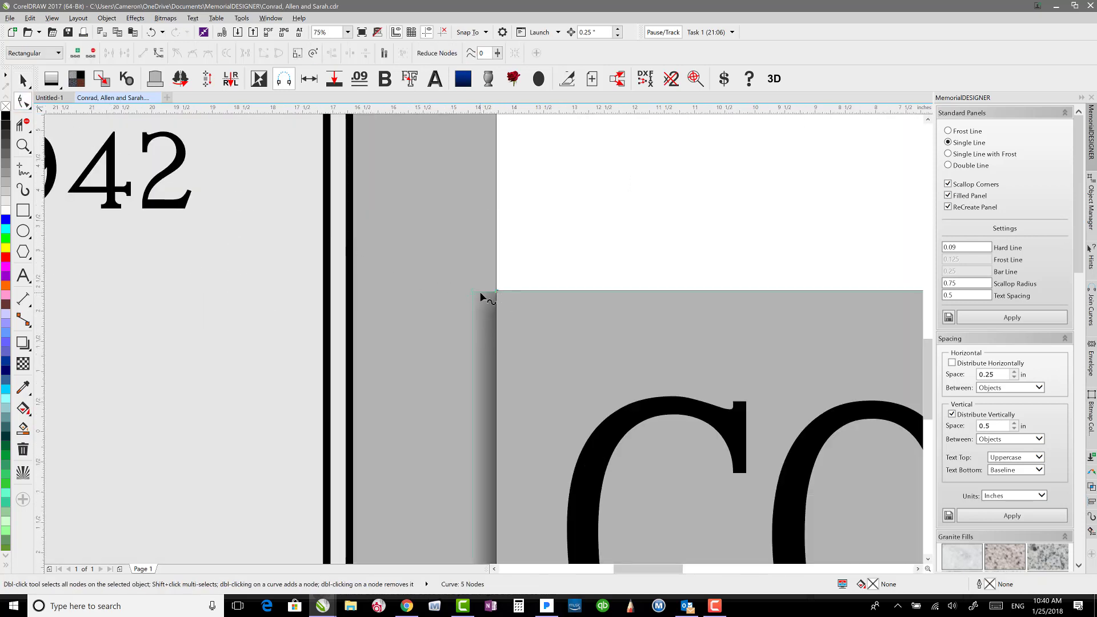
left_click_drag(472, 291, 469, 311)
left_click(558, 267)
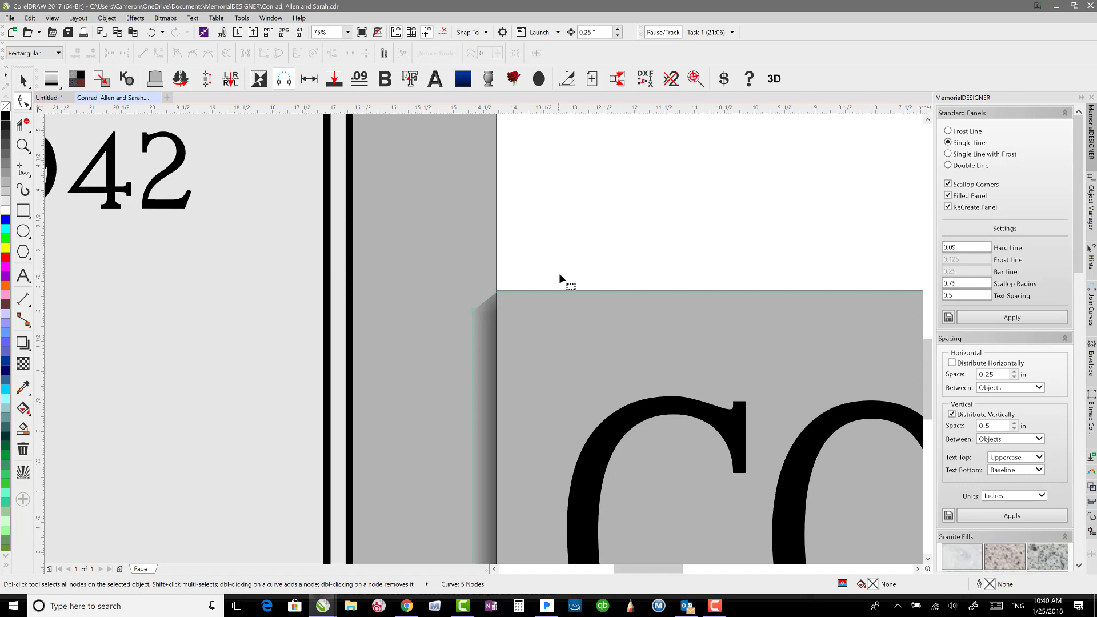
- Add a node to the shadow bitmap at the centre block's upper-right corner and lower the outer corner node to trim it diagonally
scroll(537, 346, "down", 4)
scroll(477, 340, "up", 2)
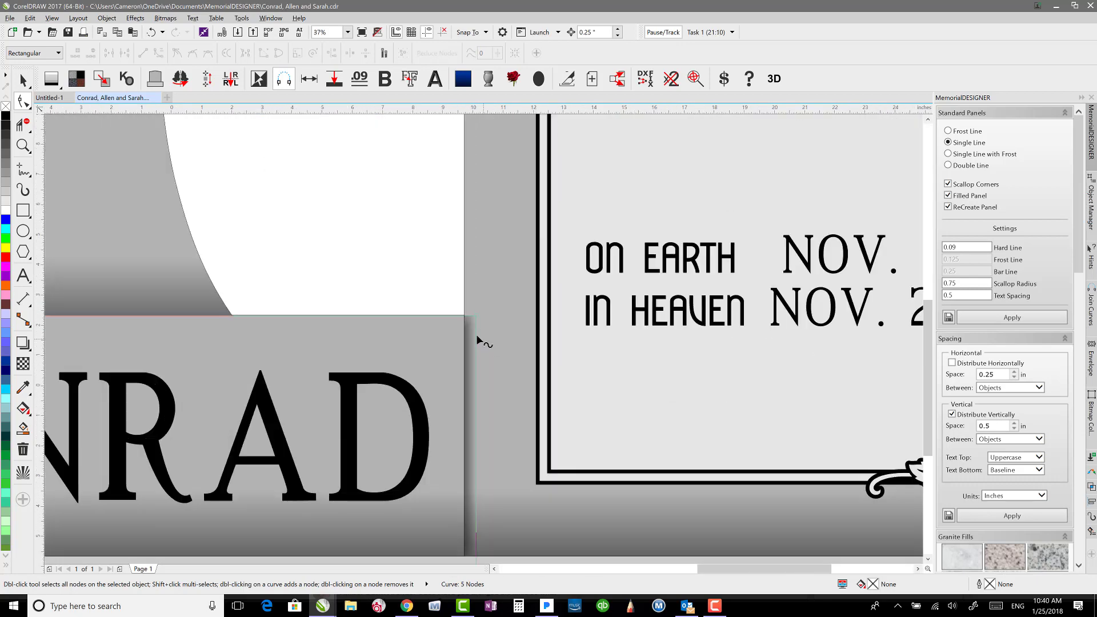
double_click(476, 318)
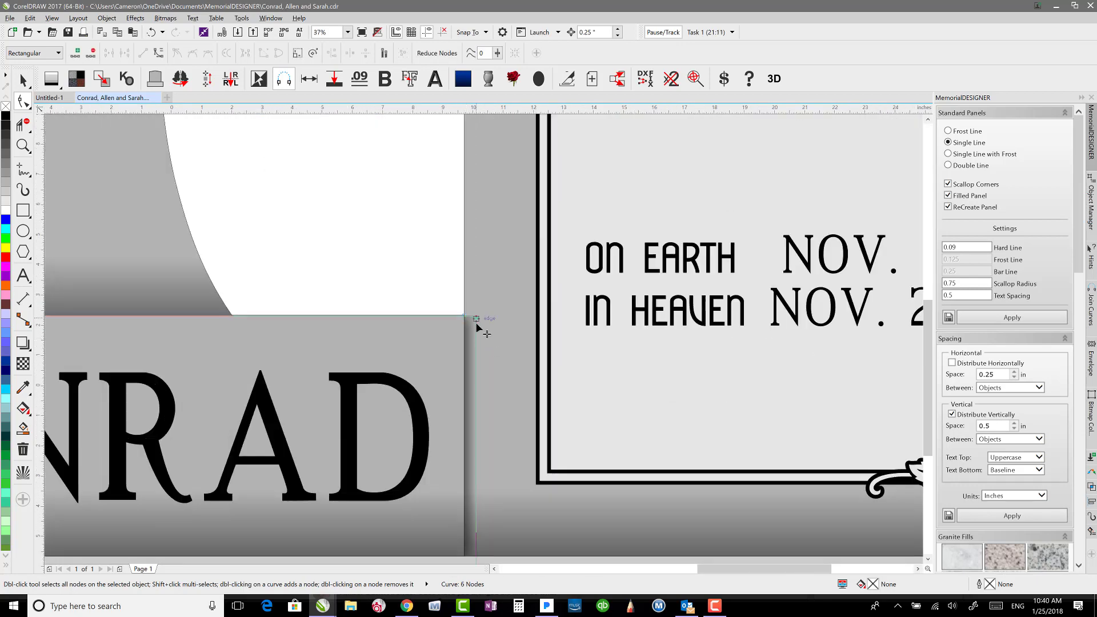
left_click(23, 80)
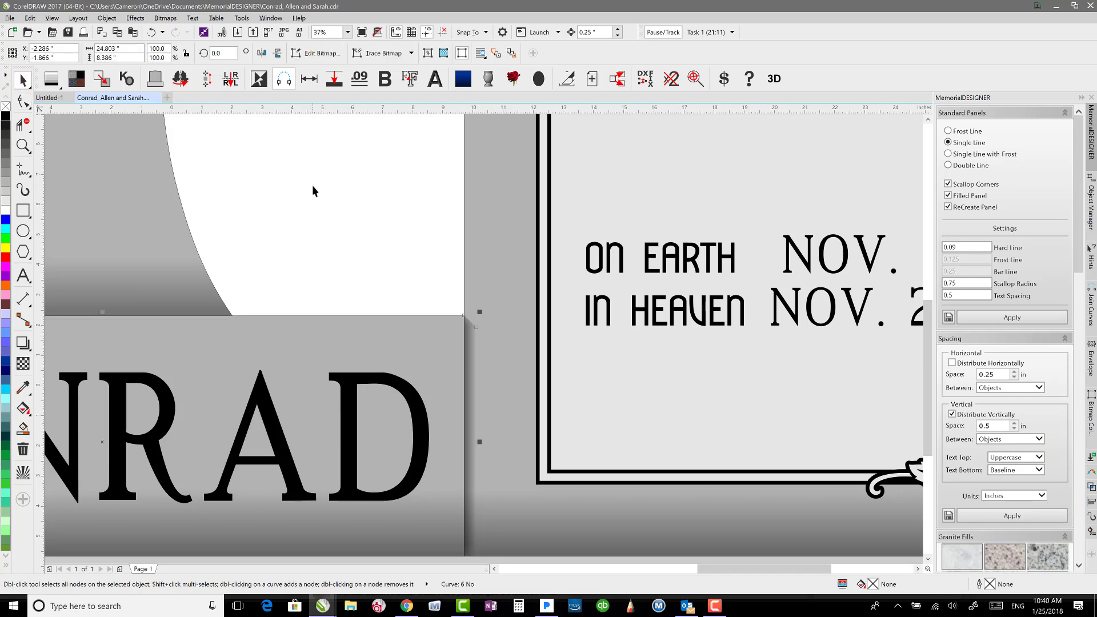
left_click(313, 190)
- Apply a blue-grey granite fill to the cross, tablets and centre block, with a rock-textured finish on the base
scroll(331, 220, "down", 3)
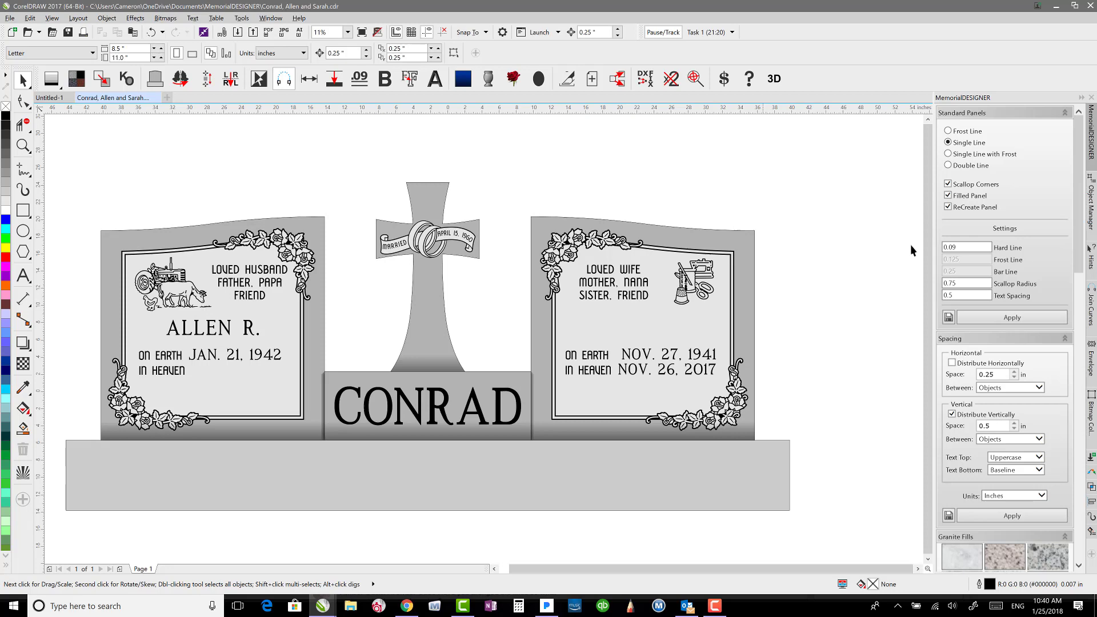
scroll(1064, 218, "down", 4)
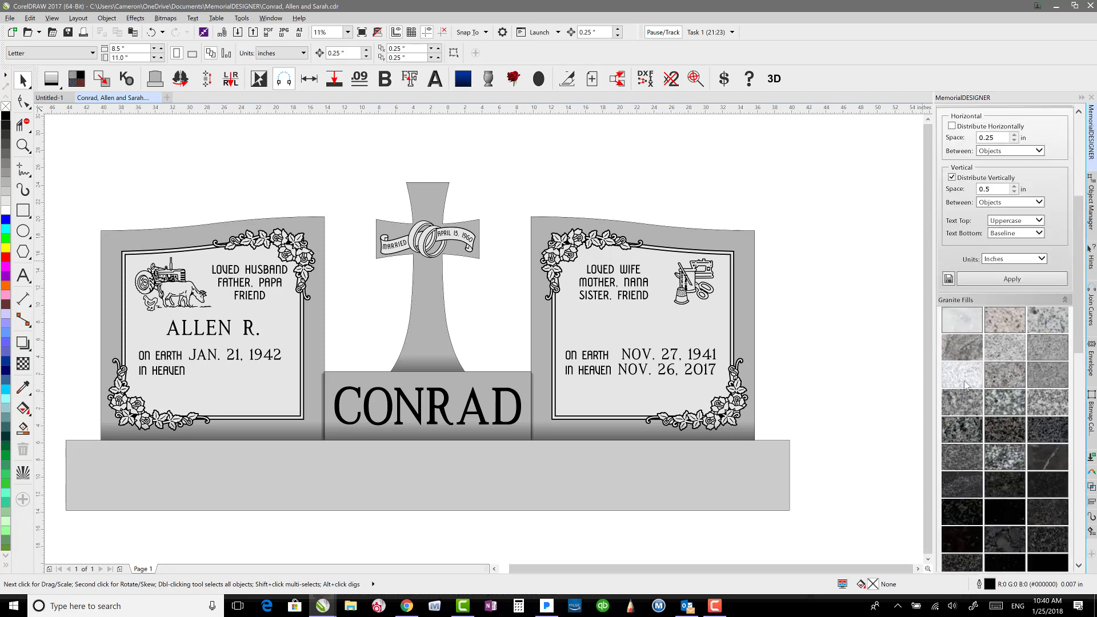
left_click(965, 382)
left_click(559, 321)
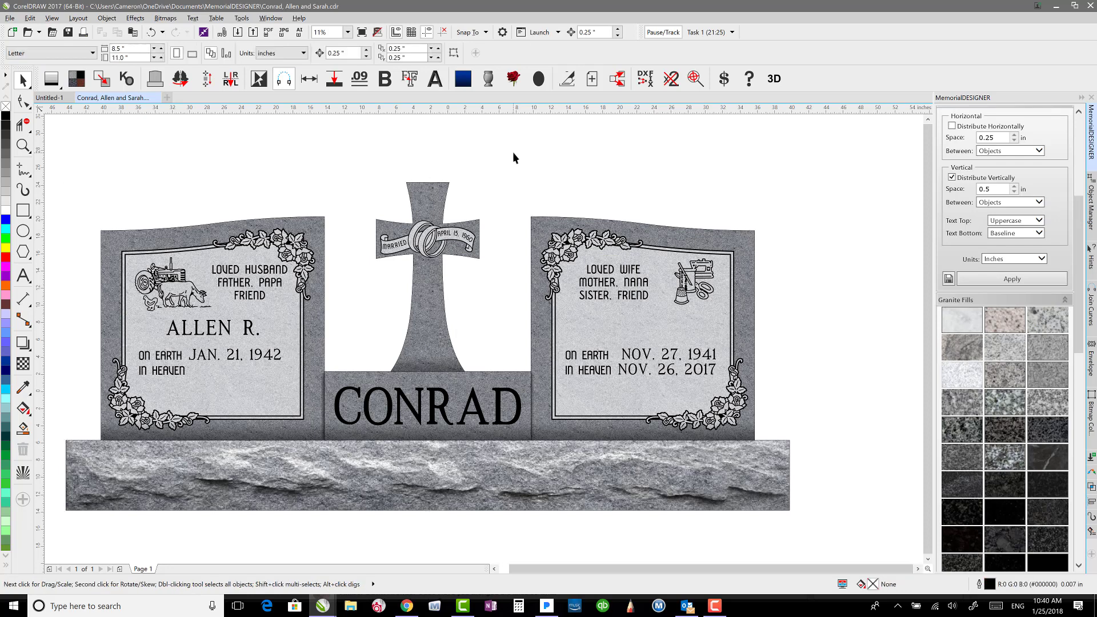
- Apply a bevel effect to the family name lettering on the centre block for a carved look
left_click(434, 394)
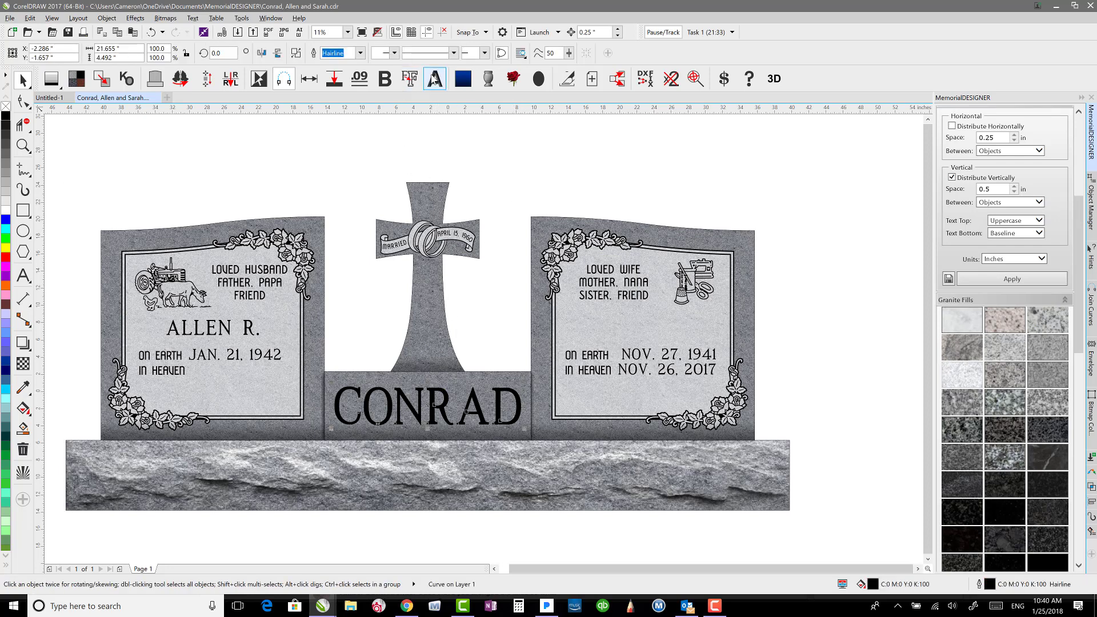
key("Tab")
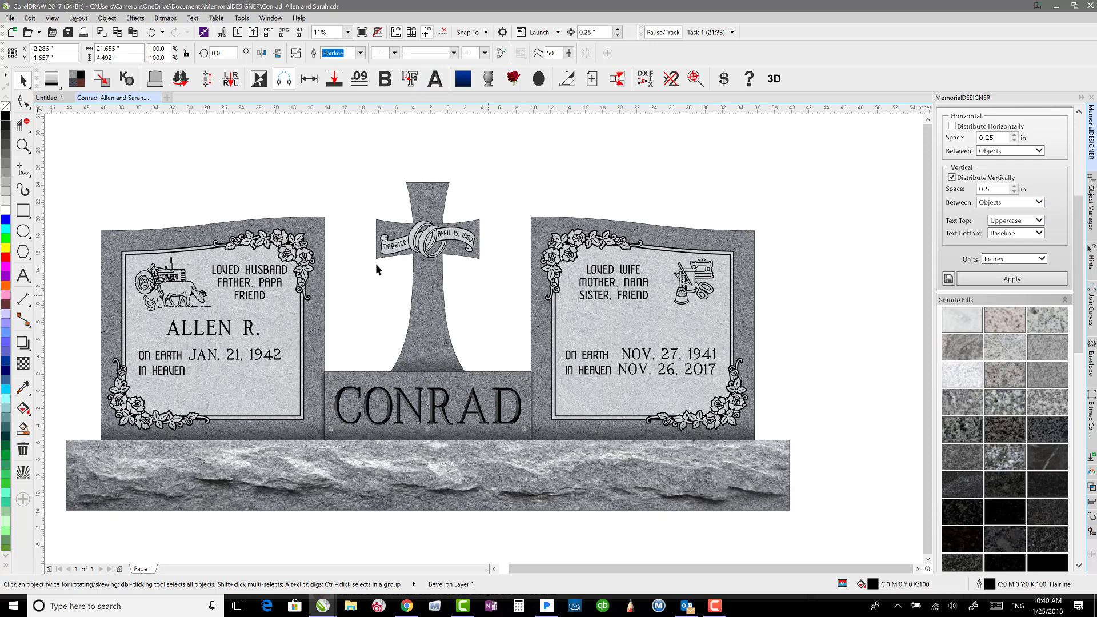
left_click(364, 146)
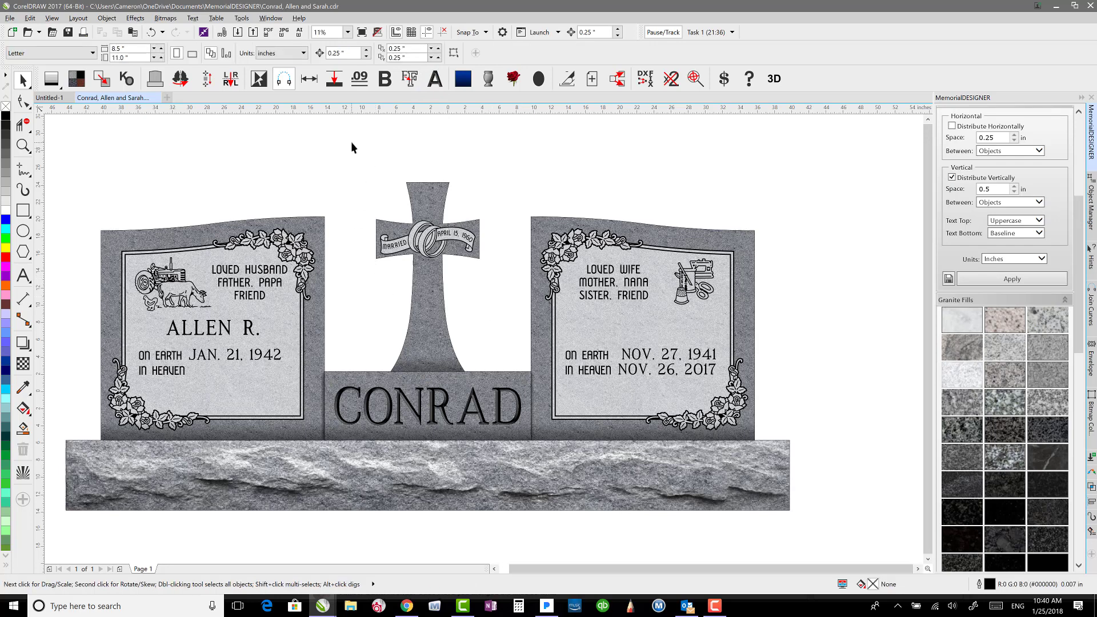
- Show all hidden objects in the drawing, including the approval labels and the stone size notes
double_click(25, 85)
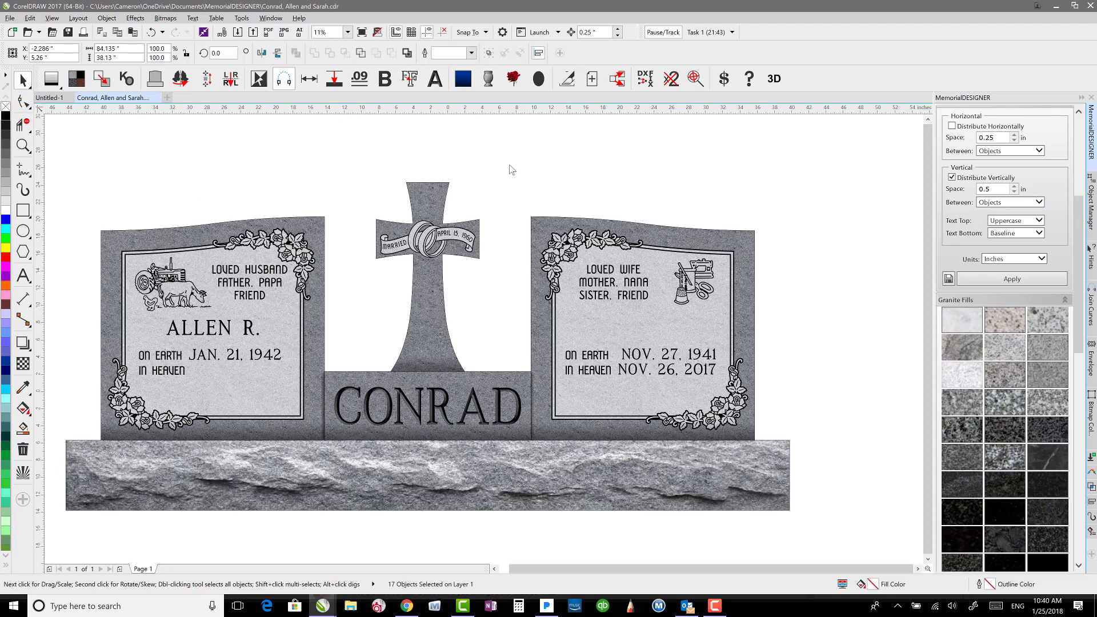
left_click(200, 151)
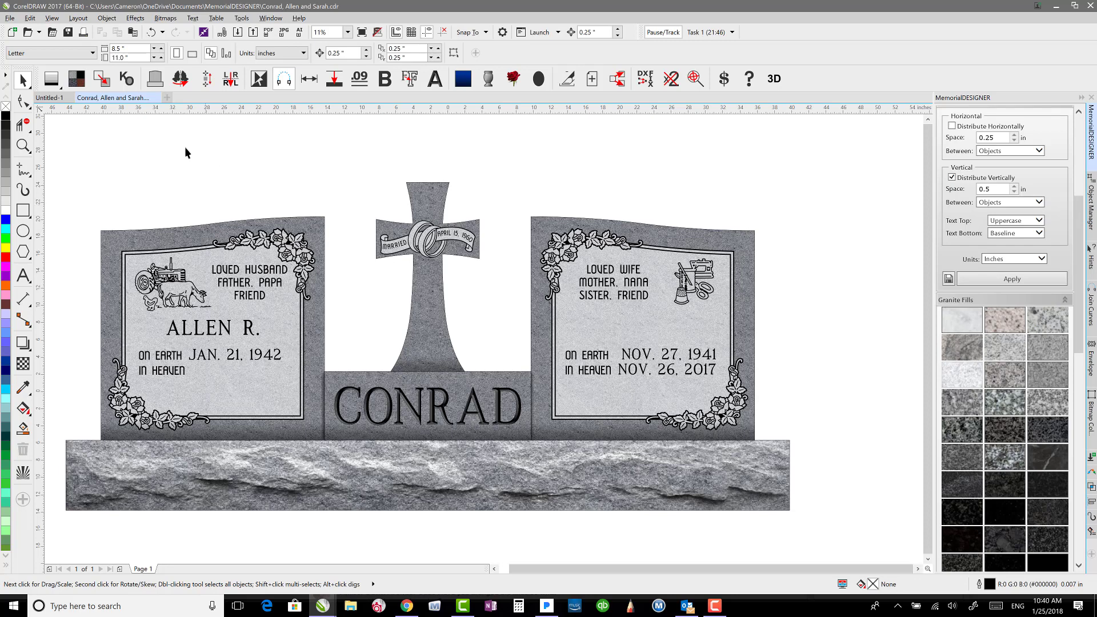
left_click(107, 18)
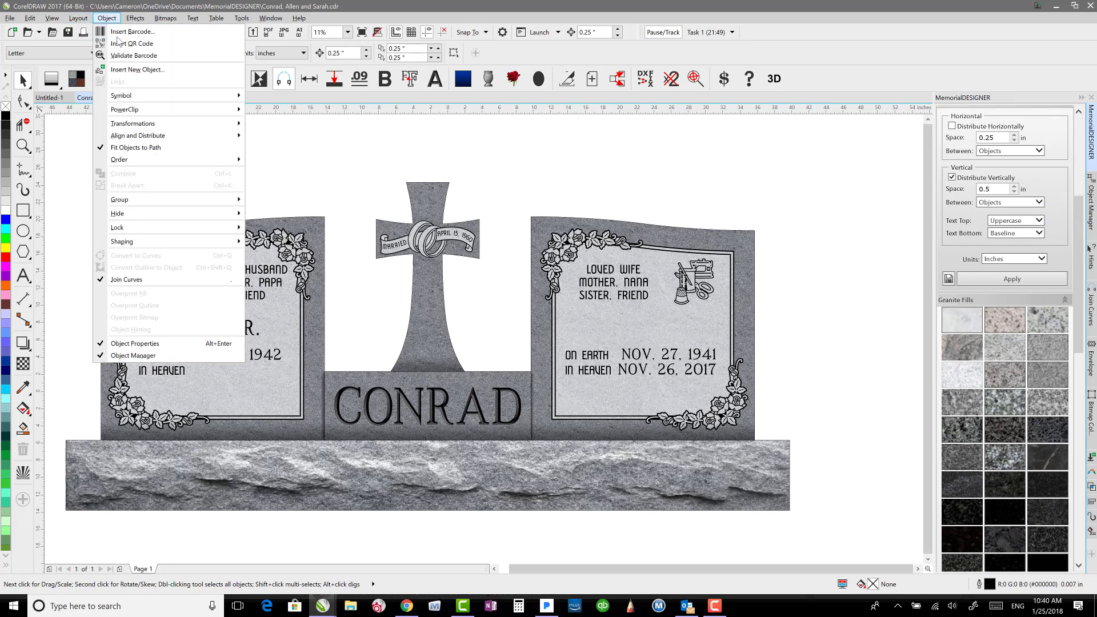
mouse_move(178, 216)
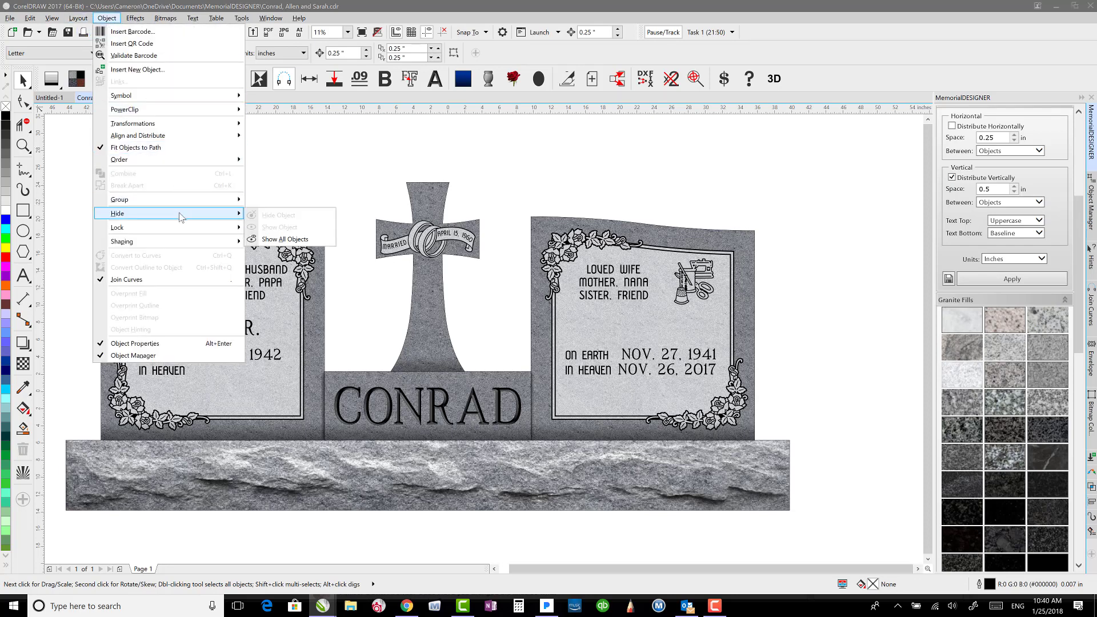
left_click(293, 237)
left_click(371, 195)
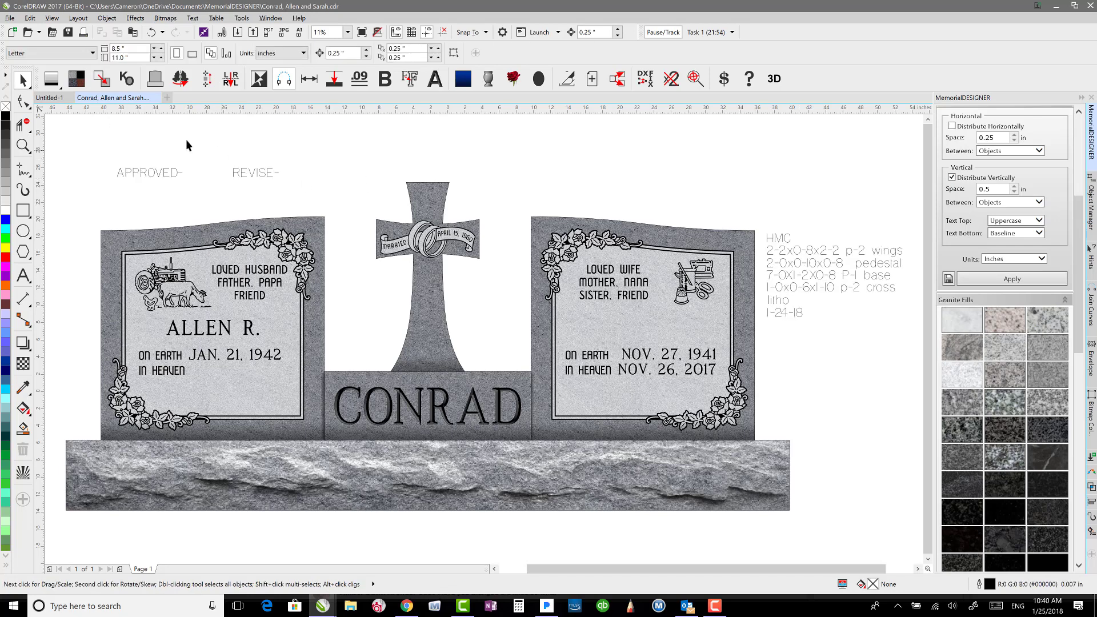
double_click(23, 80)
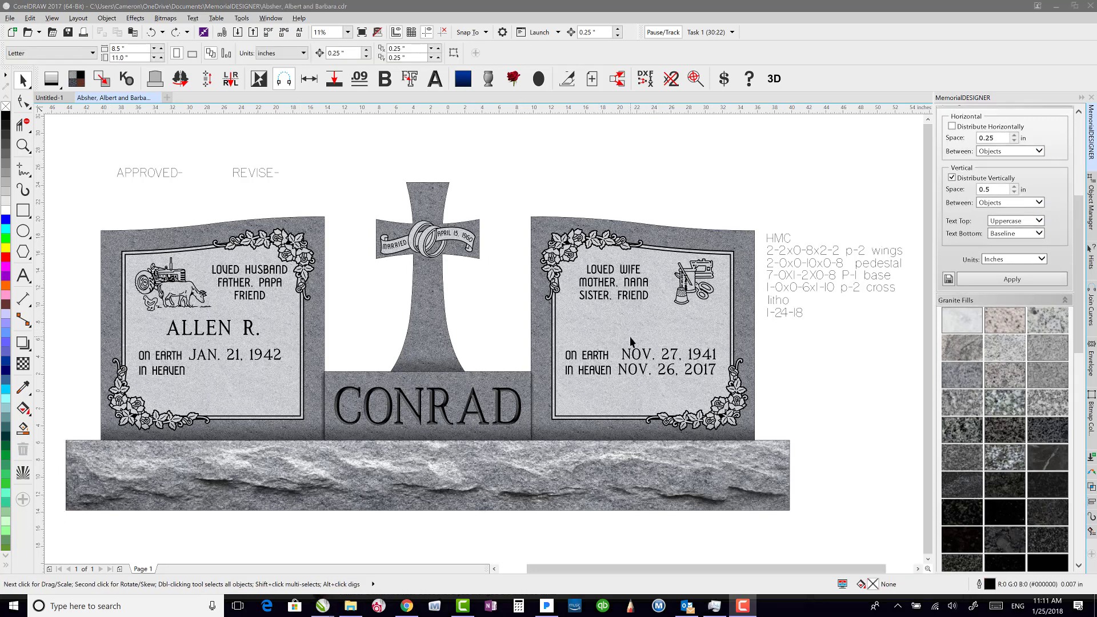
- Locate the missing first name on the right tablet in wireframe view and edit its nodes so the lettering fills solid black
left_click(590, 260)
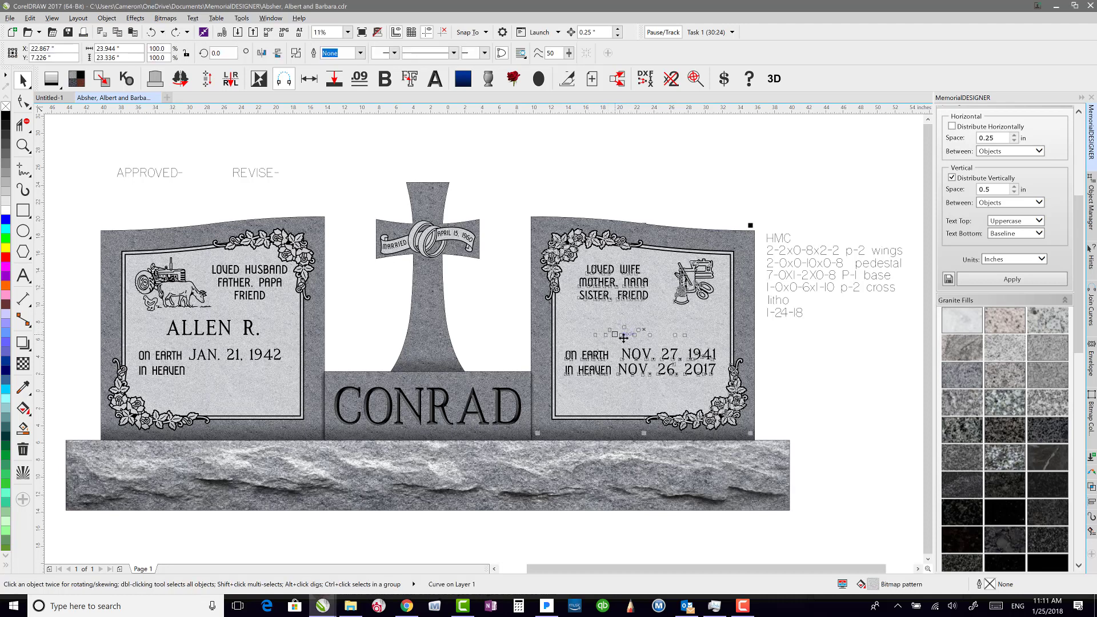
key("shift+F9")
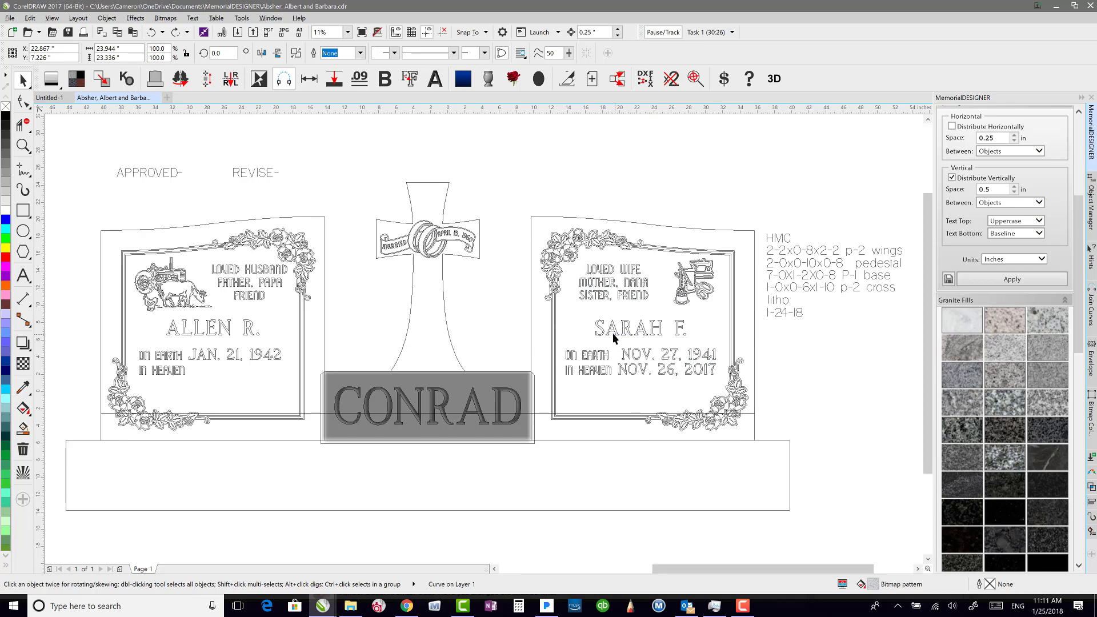
scroll(612, 333, "up", 3)
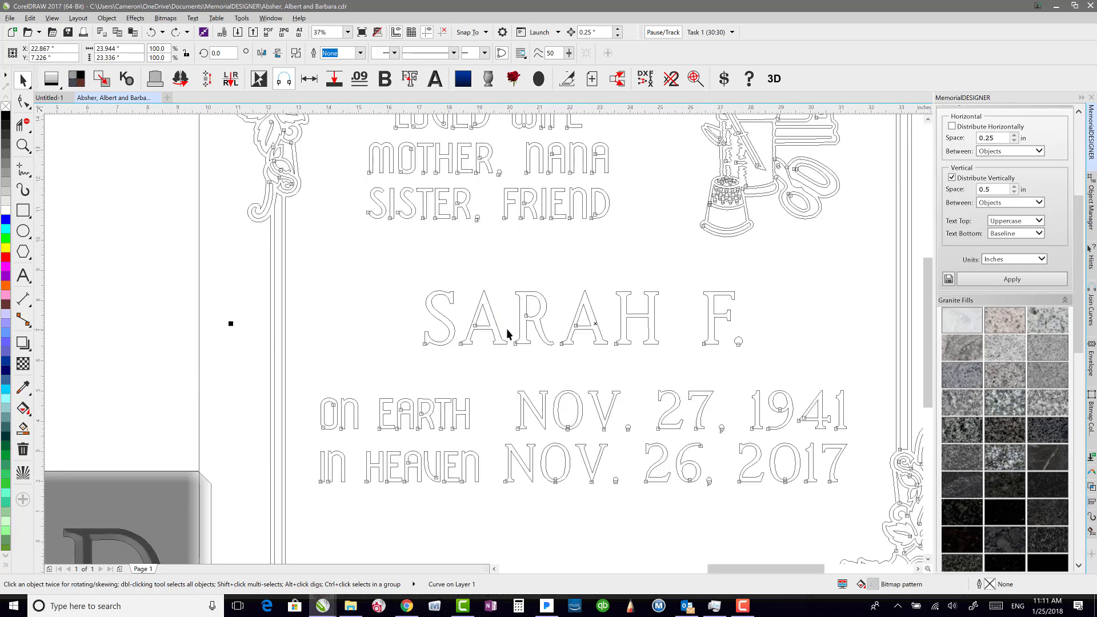
key("shift+F9")
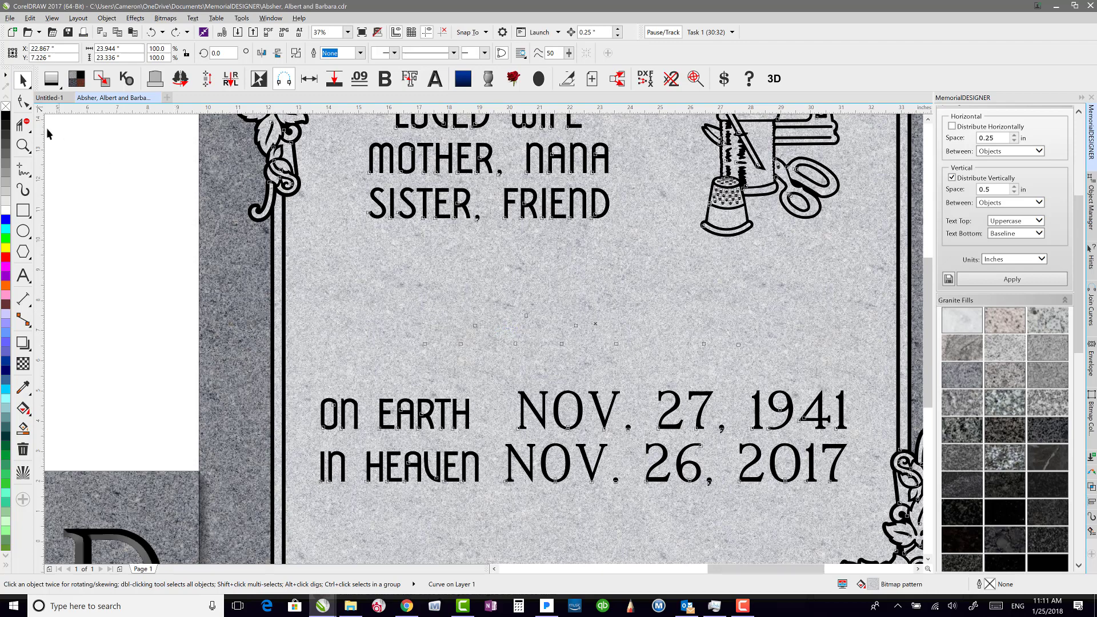
left_click(23, 101)
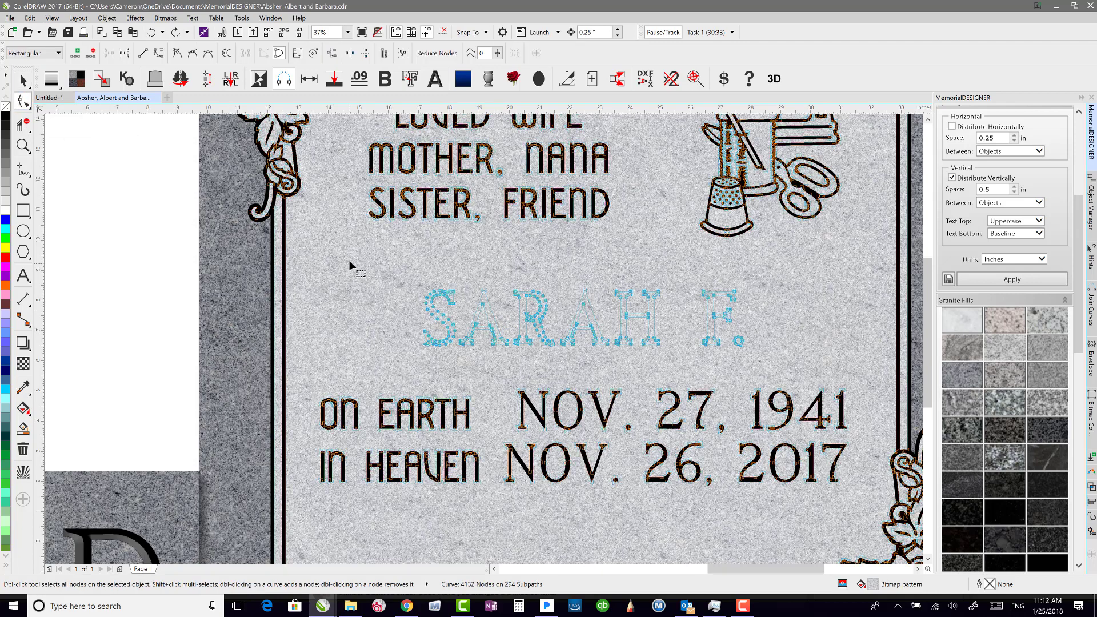
left_click_drag(807, 354, 802, 372)
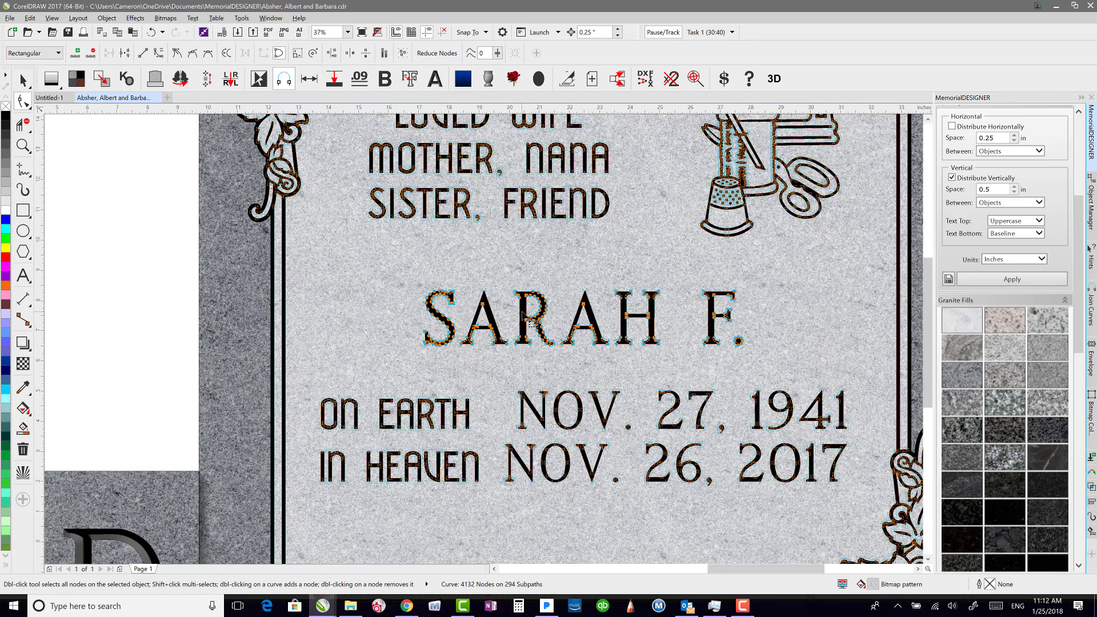
key("F4")
key("space")
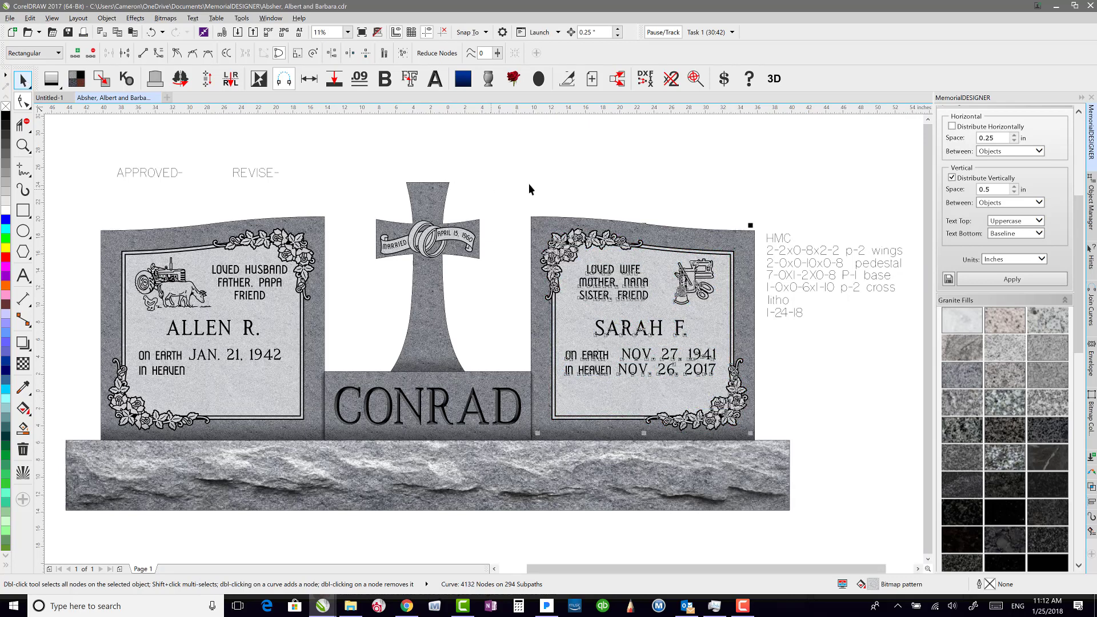
left_click(527, 183)
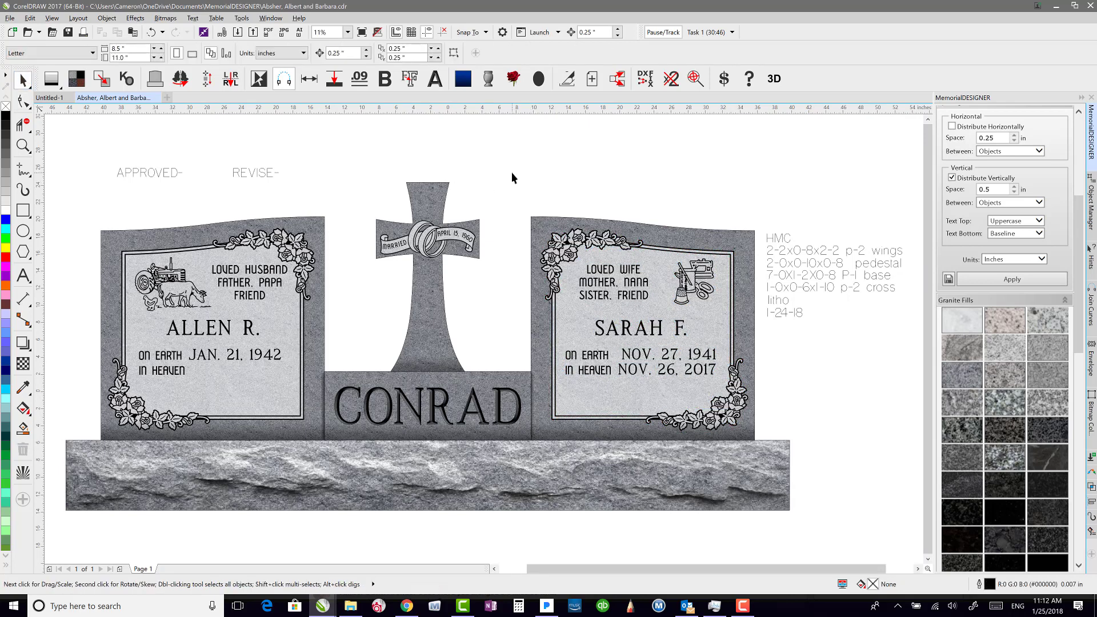
left_click(607, 331)
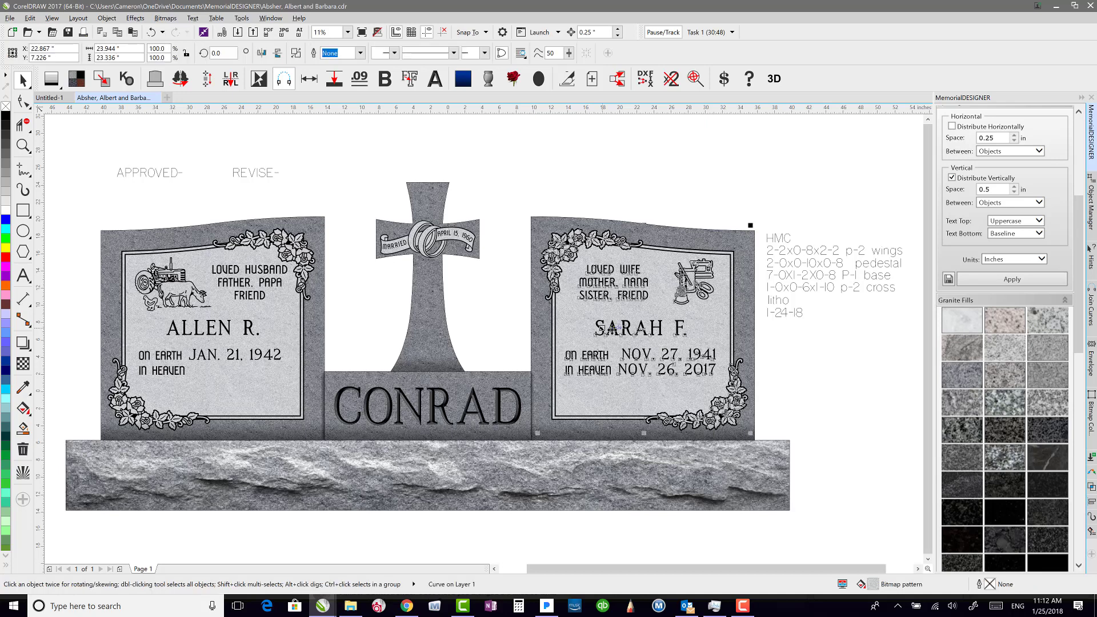
left_click(605, 166)
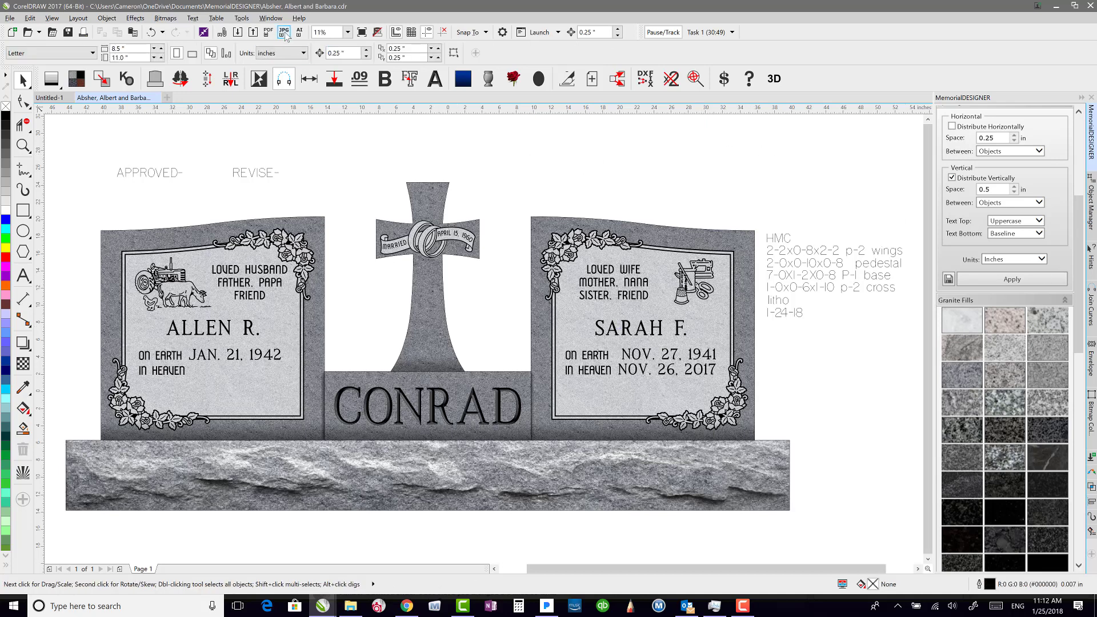